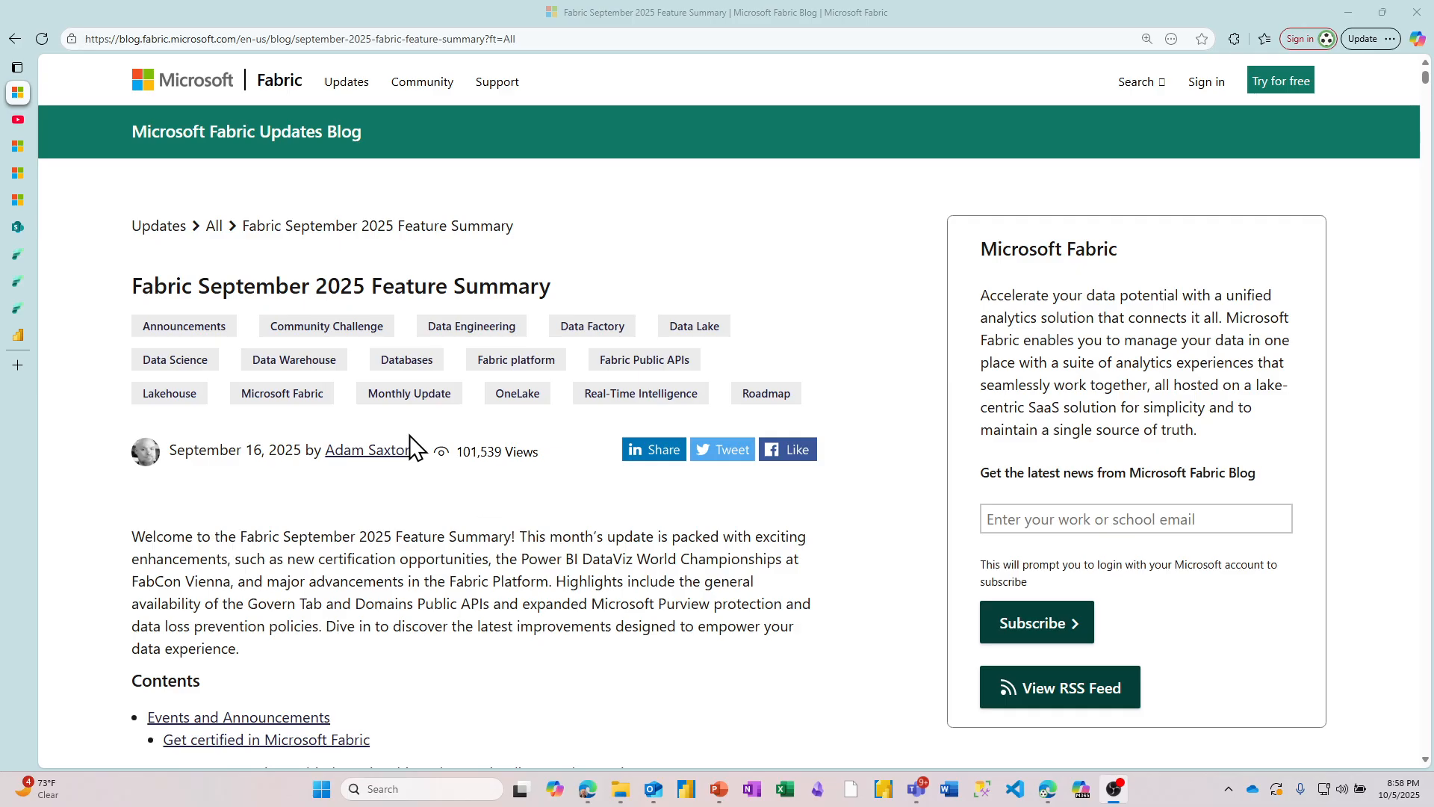
# Step: Read the Dataflow Gen2 pricing changes in the blog article "Unify your data estate for the era of AI with Fabric Data Factory"
pyautogui.click(16, 117)
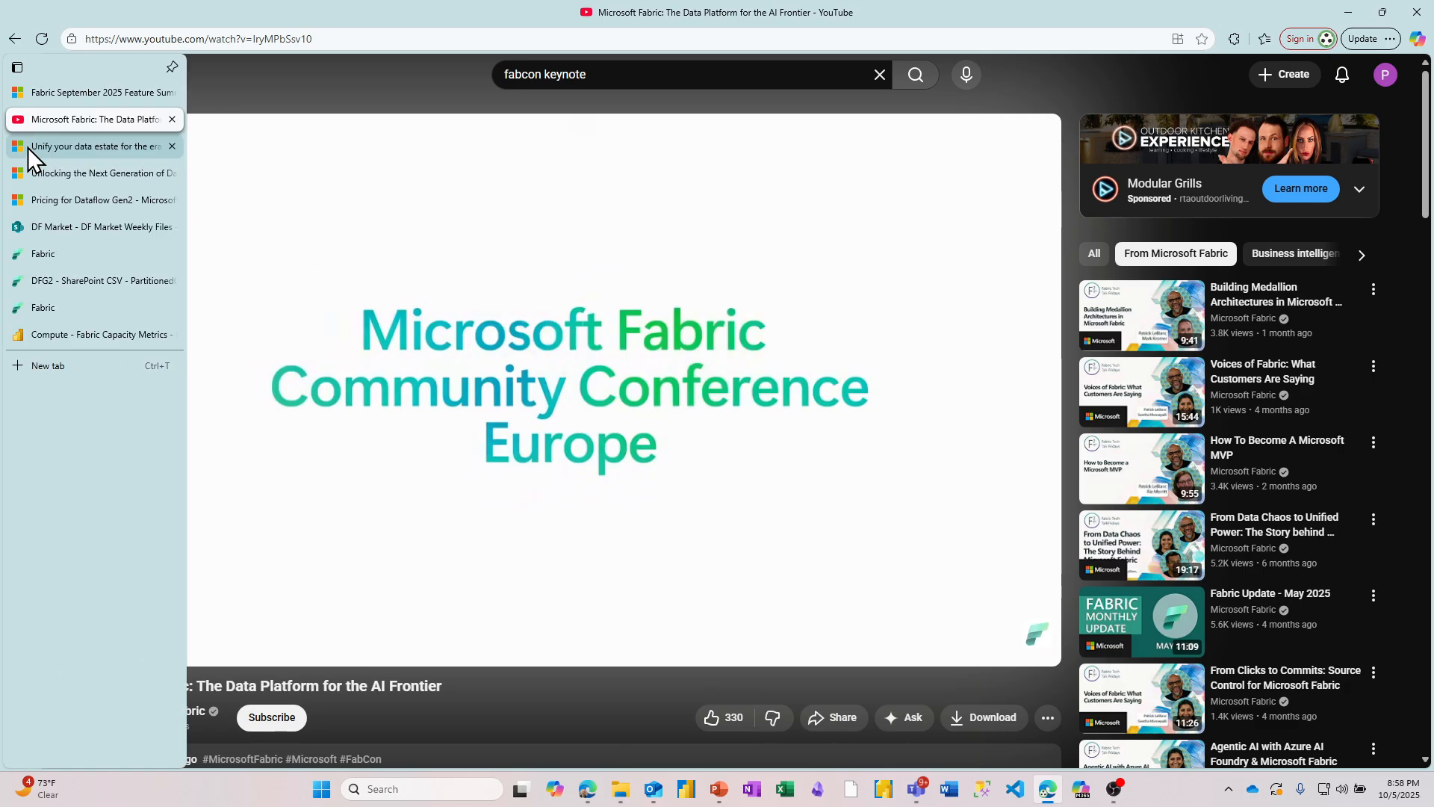
pyautogui.click(28, 146)
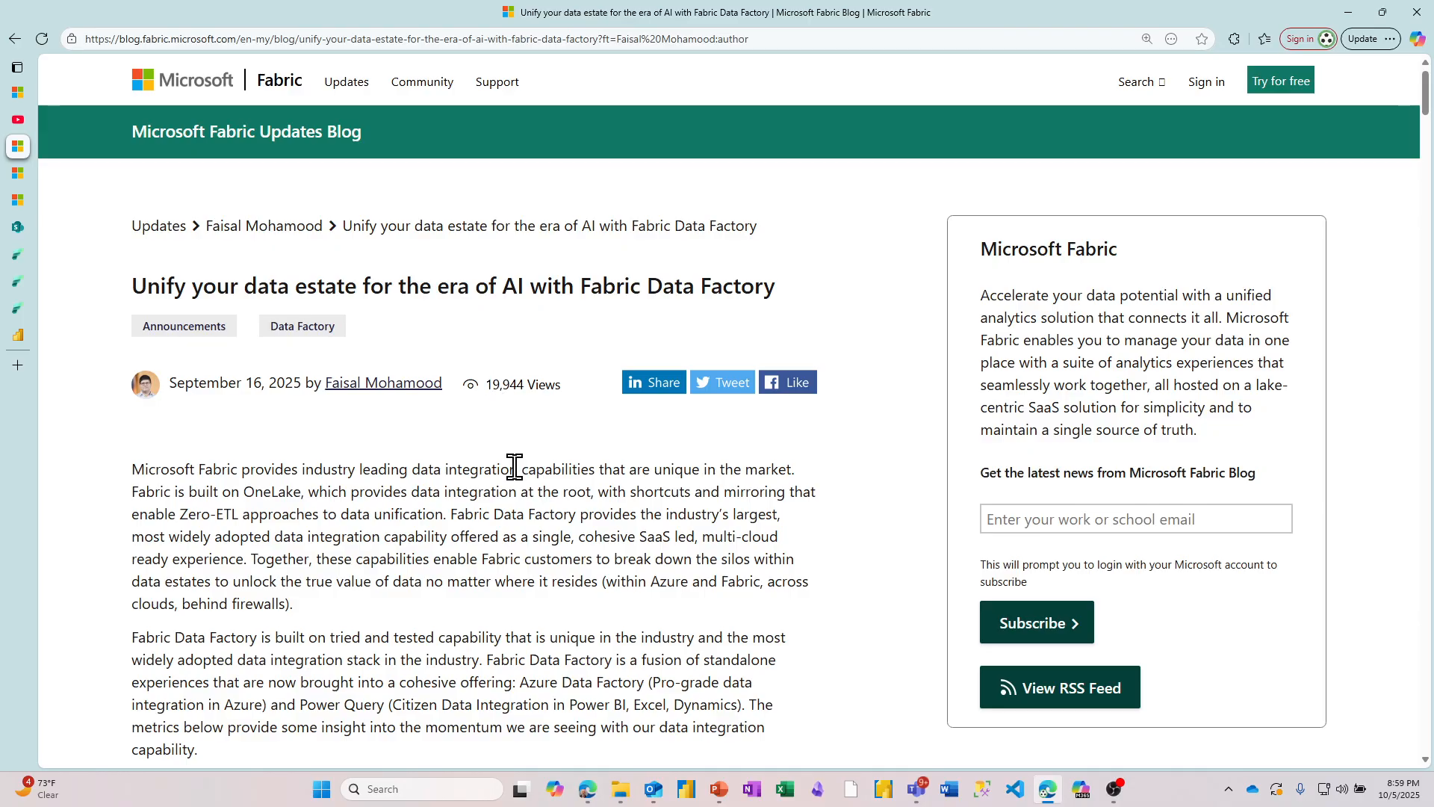
pyautogui.scroll(-4, 515, 467)
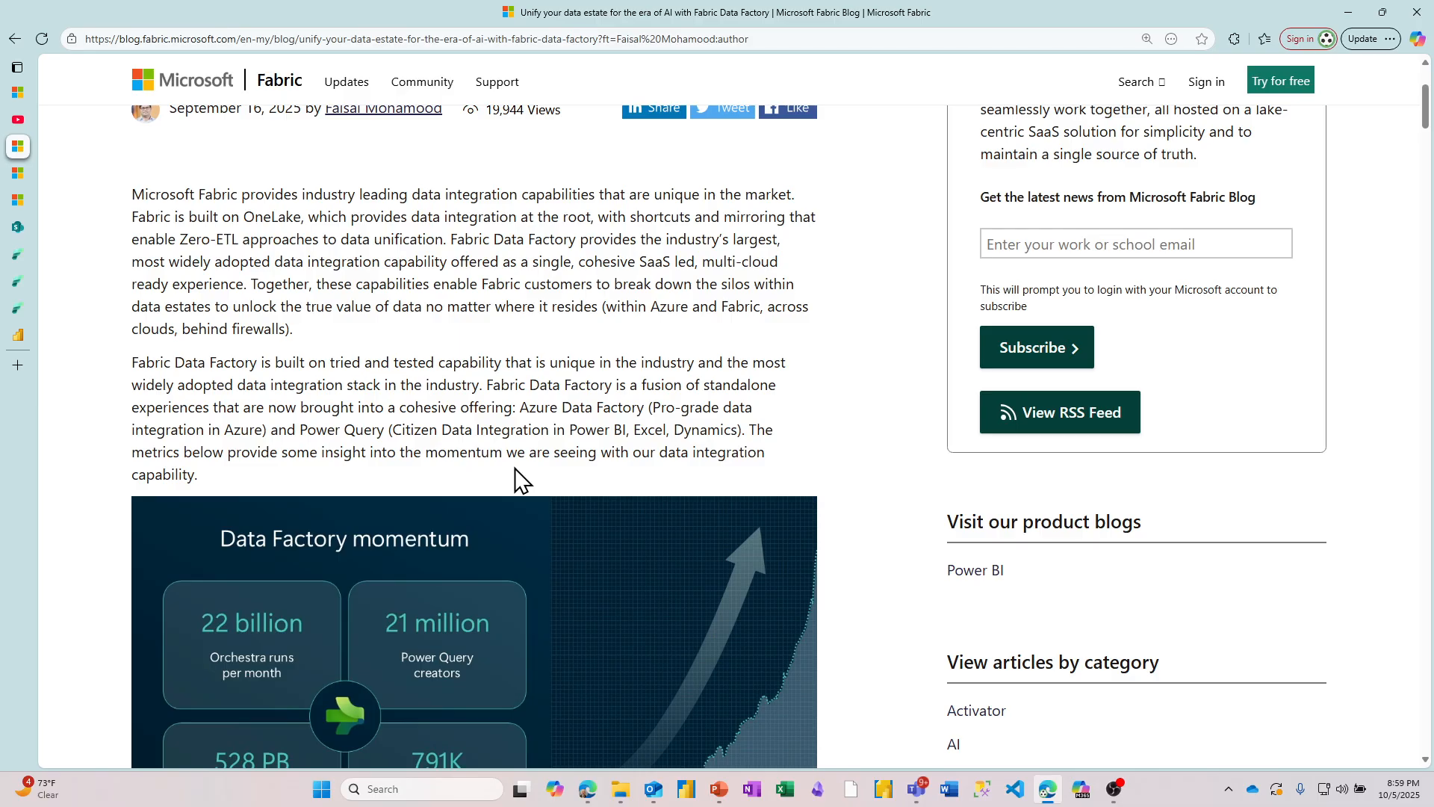
pyautogui.scroll(-6, 514, 475)
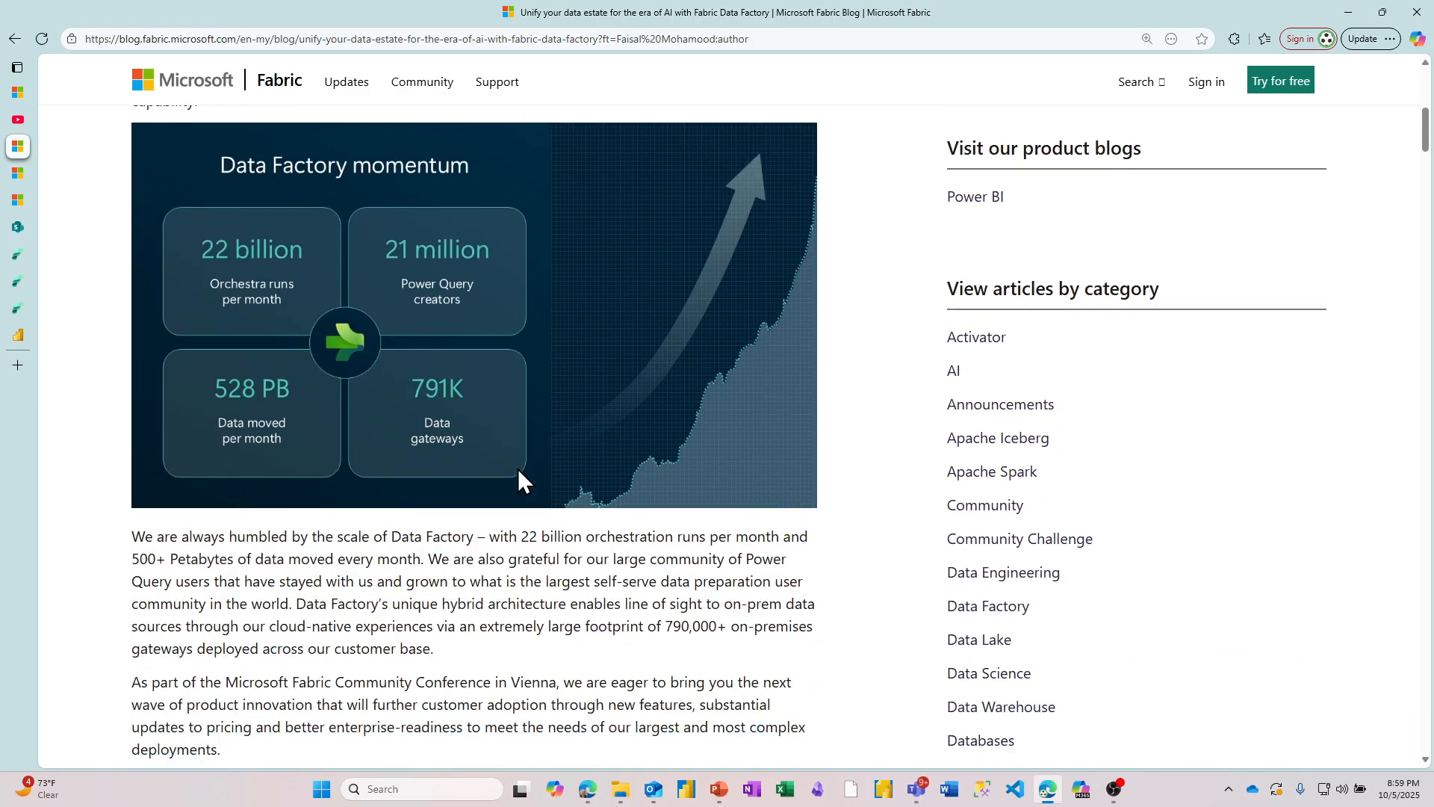
pyautogui.scroll(-1, 518, 478)
pyautogui.scroll(-3, 514, 464)
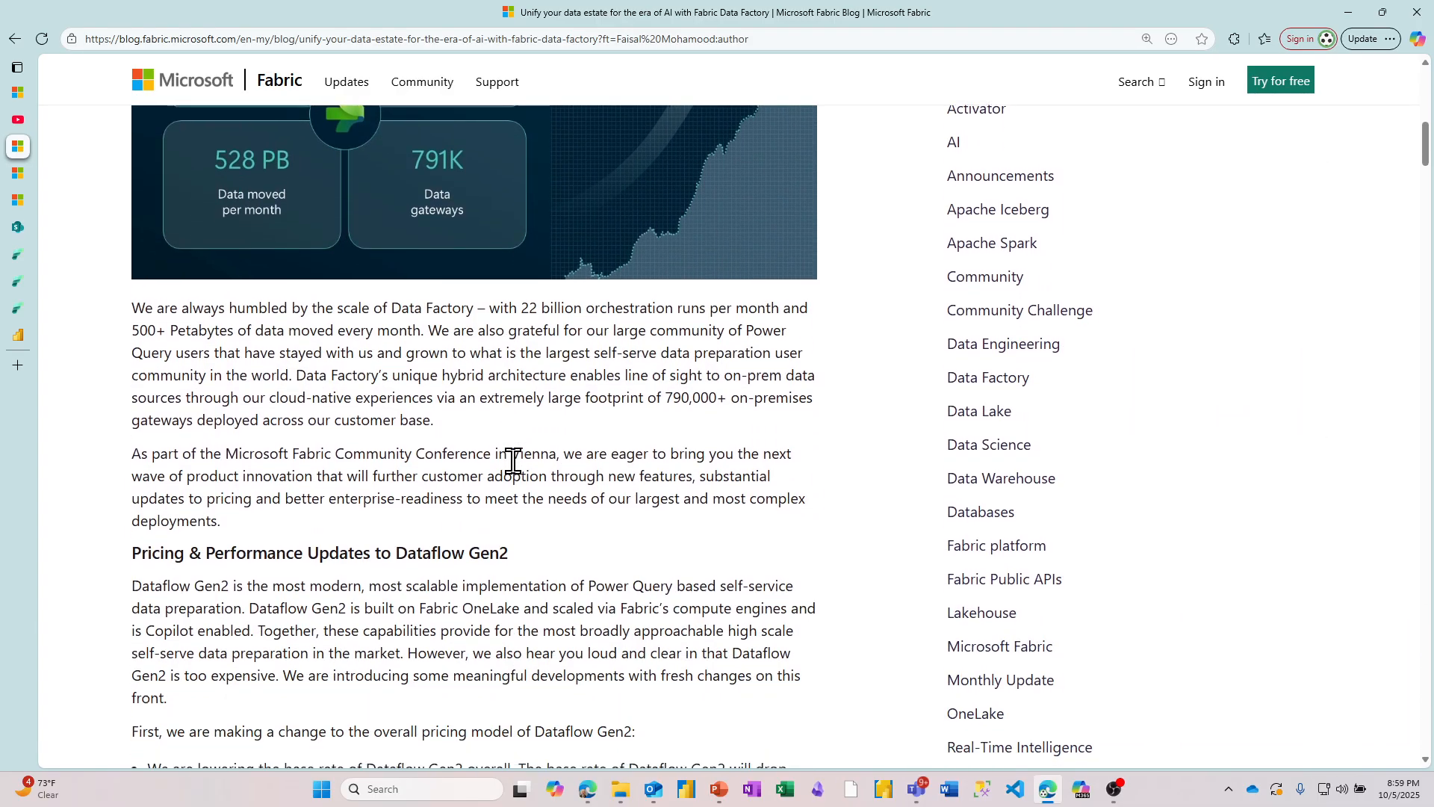
pyautogui.scroll(-3, 513, 461)
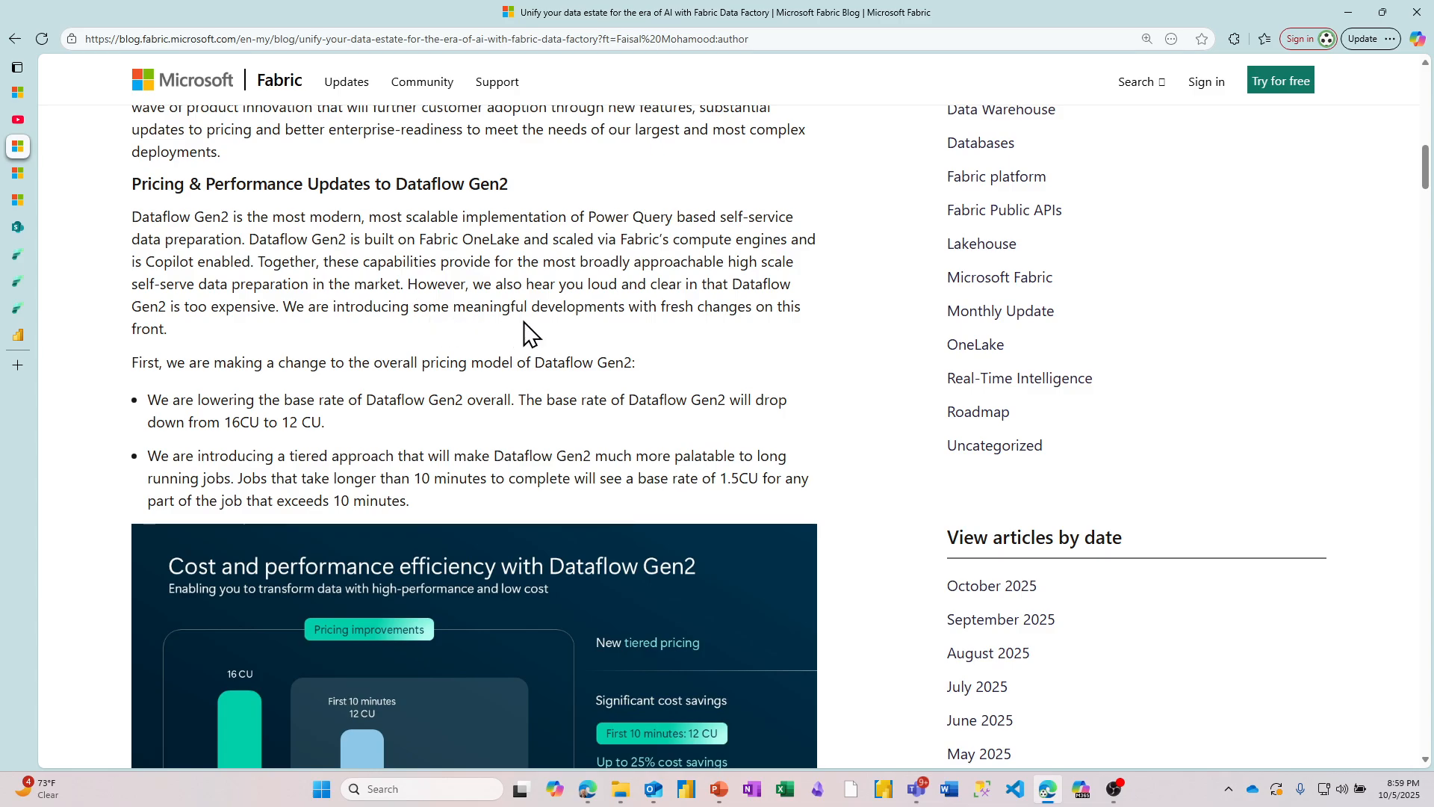
pyautogui.scroll(-2, 540, 329)
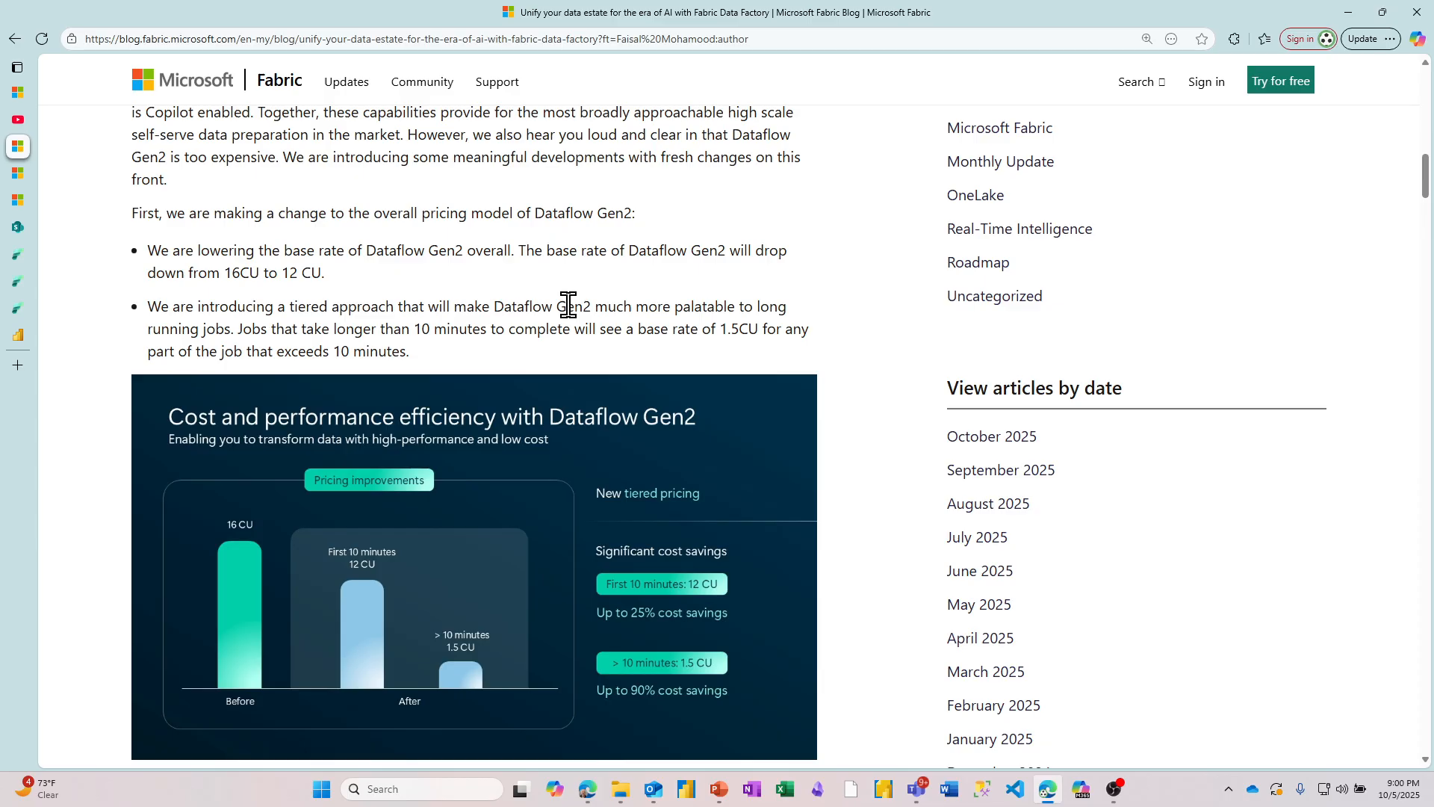
# Step: Examine the article's Dataflow Gen2 performance benchmarks, the 'Preview only Steps' feature and the CI/CD upgrade note
pyautogui.scroll(-5, 567, 304)
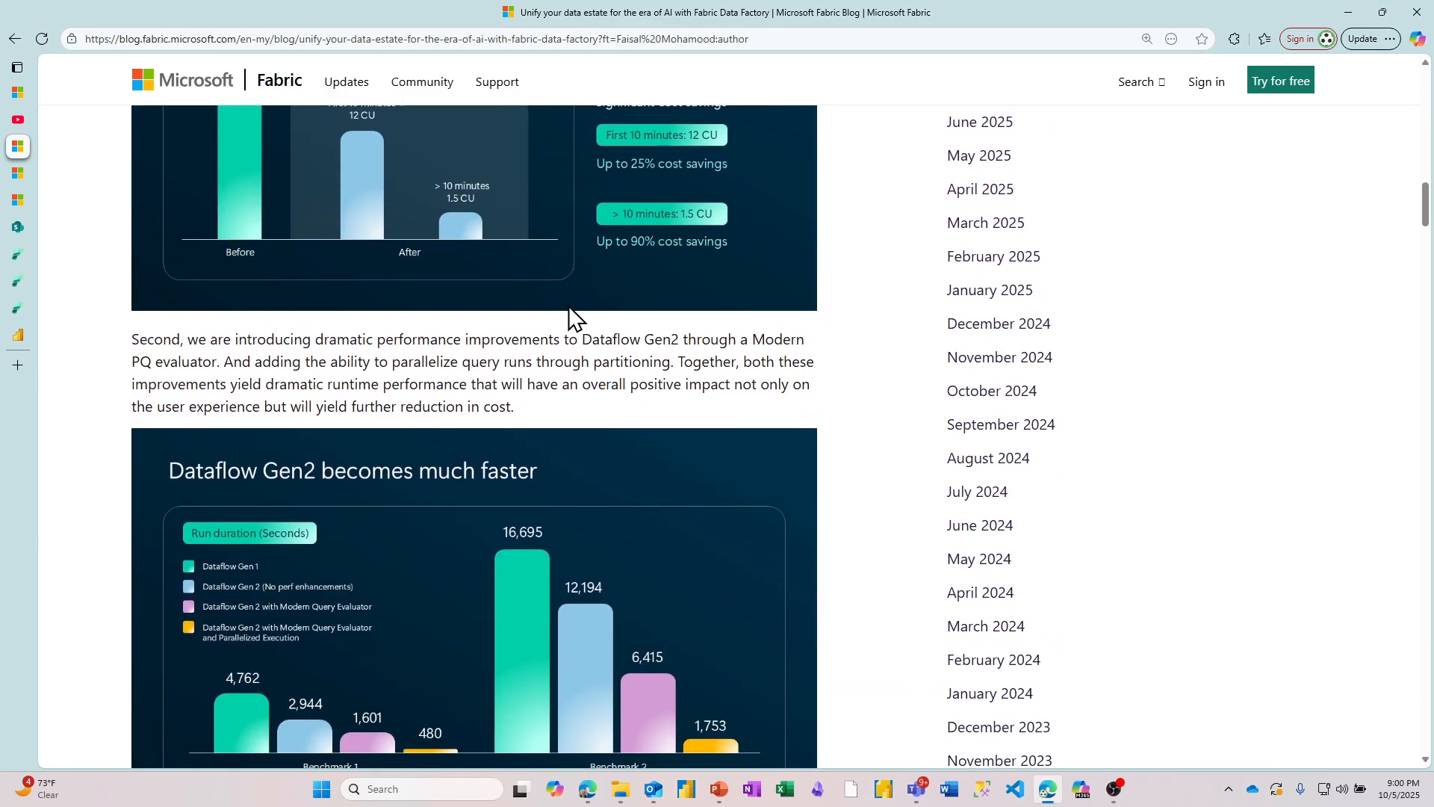
pyautogui.scroll(-1, 568, 303)
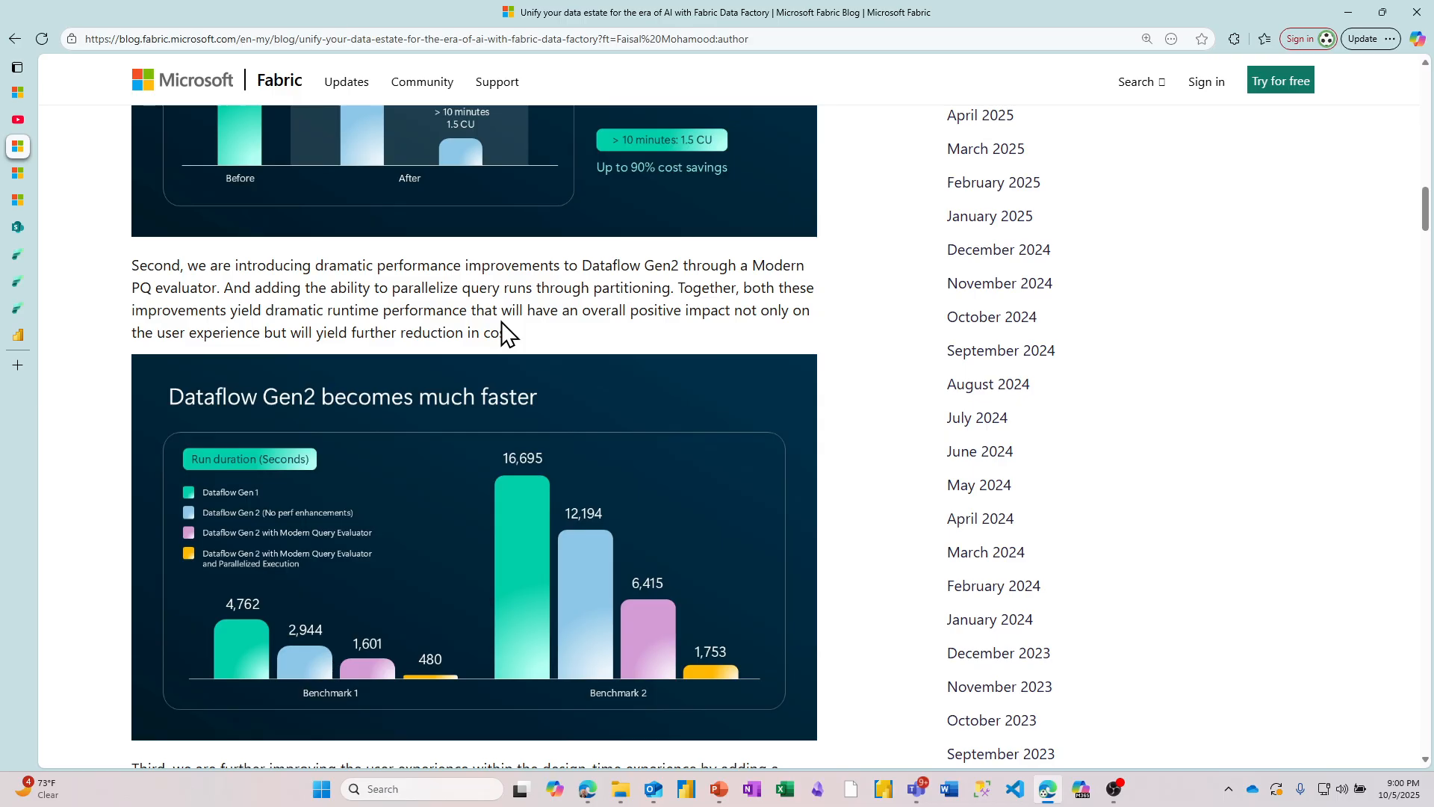
pyautogui.scroll(-4, 501, 329)
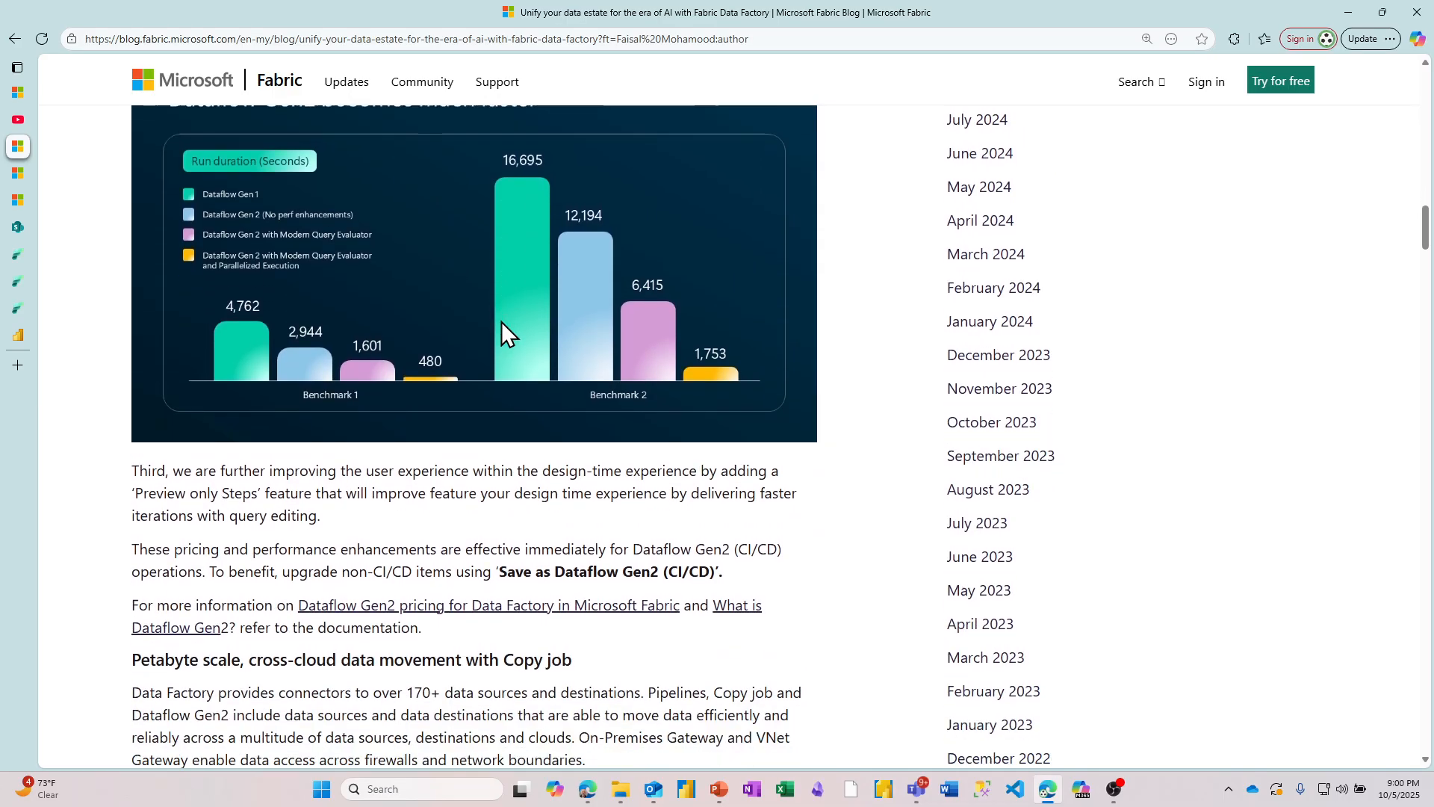
pyautogui.scroll(-2, 501, 329)
pyautogui.scroll(-1, 502, 327)
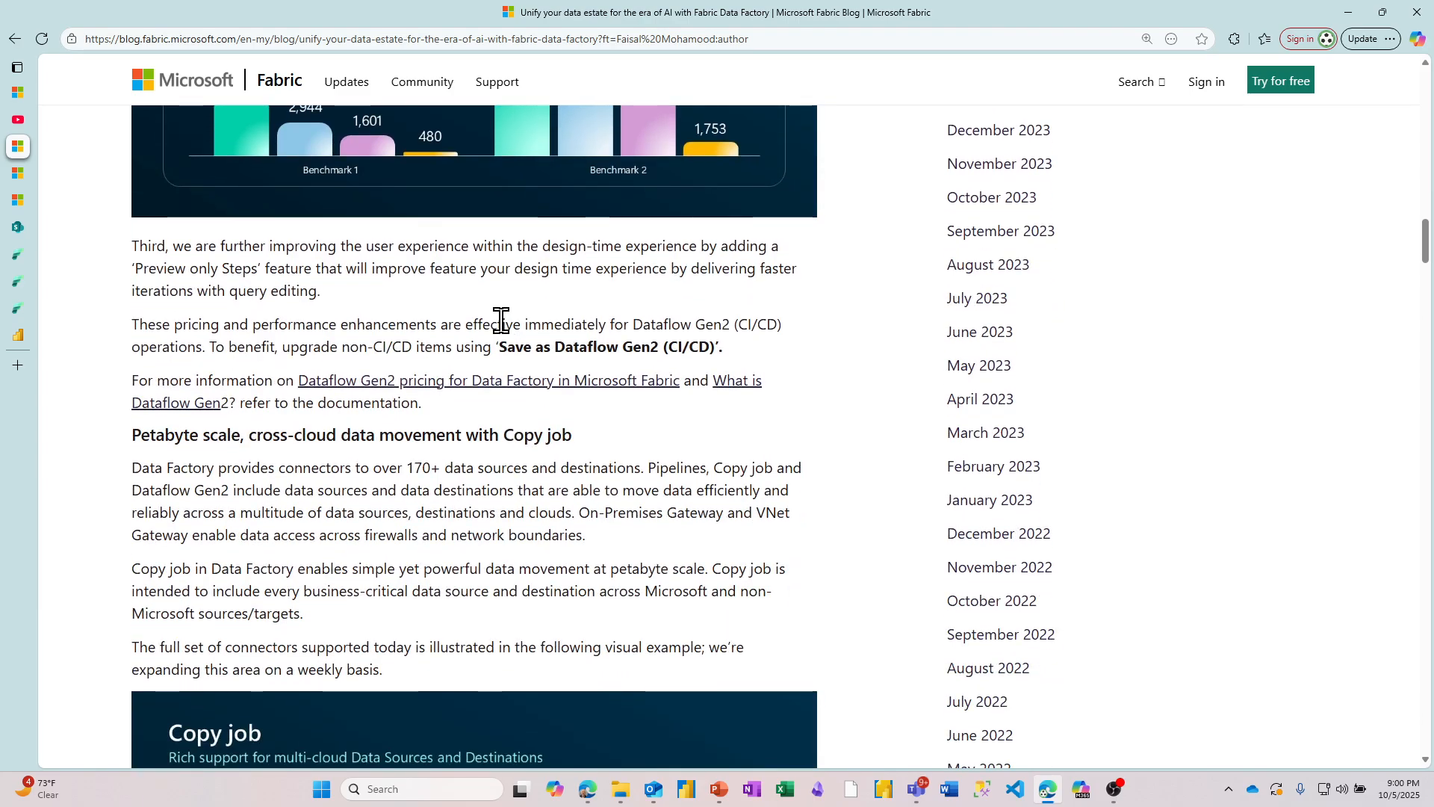
pyautogui.scroll(-1, 501, 319)
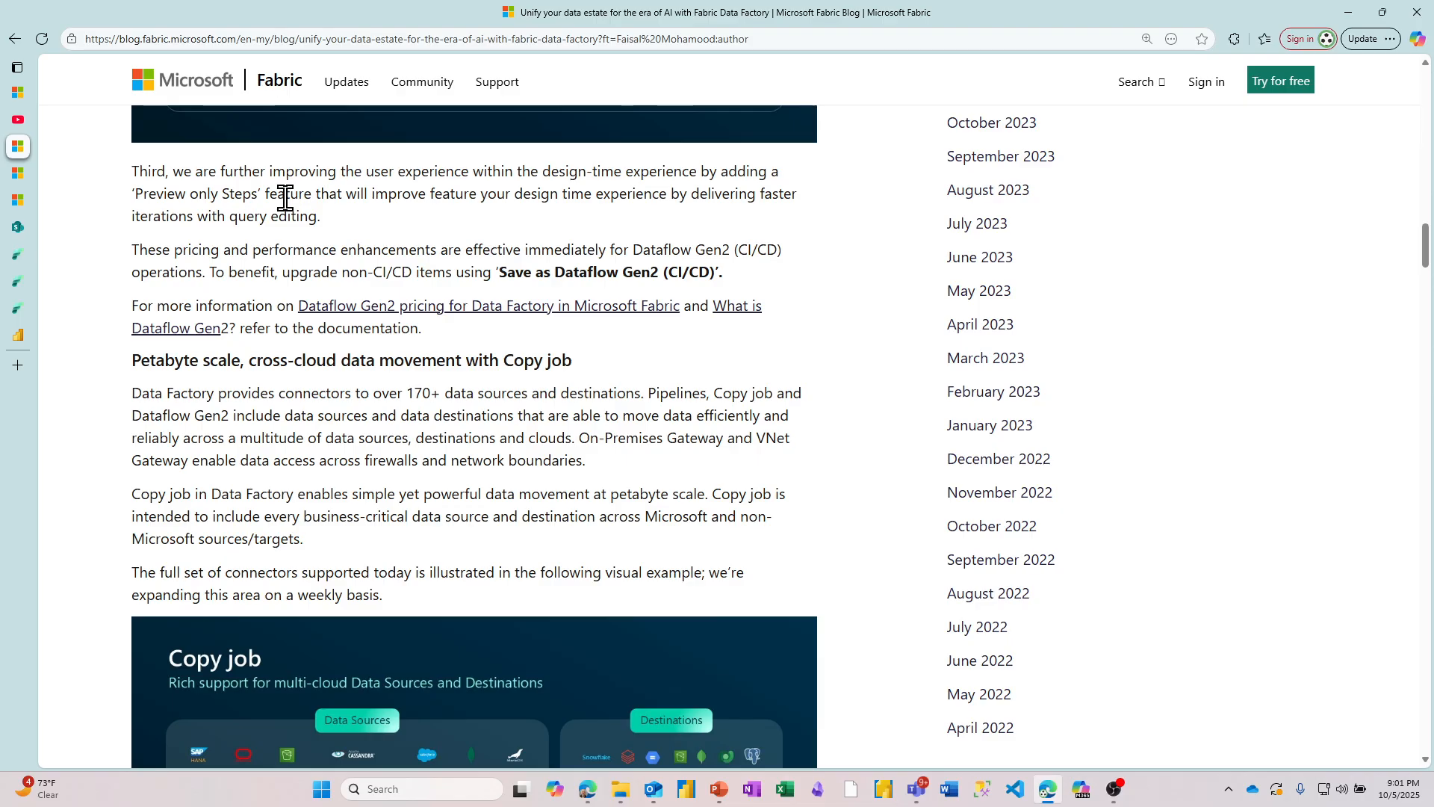
# Step: Skim the article "Unlocking the Next Generation of Data Transformations with Dataflow Gen2" for pricing, performance, output destination and parameter announcements
pyautogui.click(22, 170)
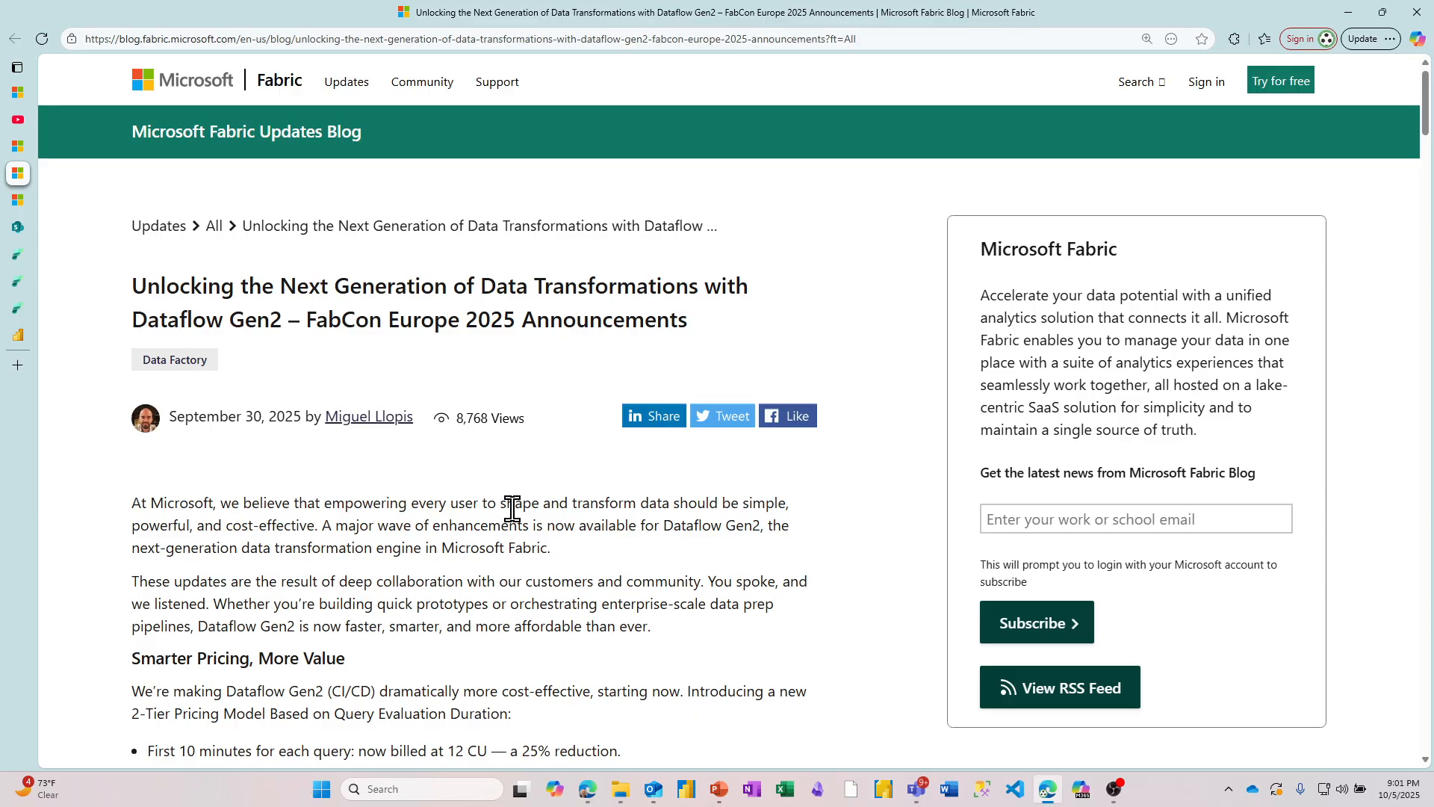
pyautogui.scroll(-15, 513, 509)
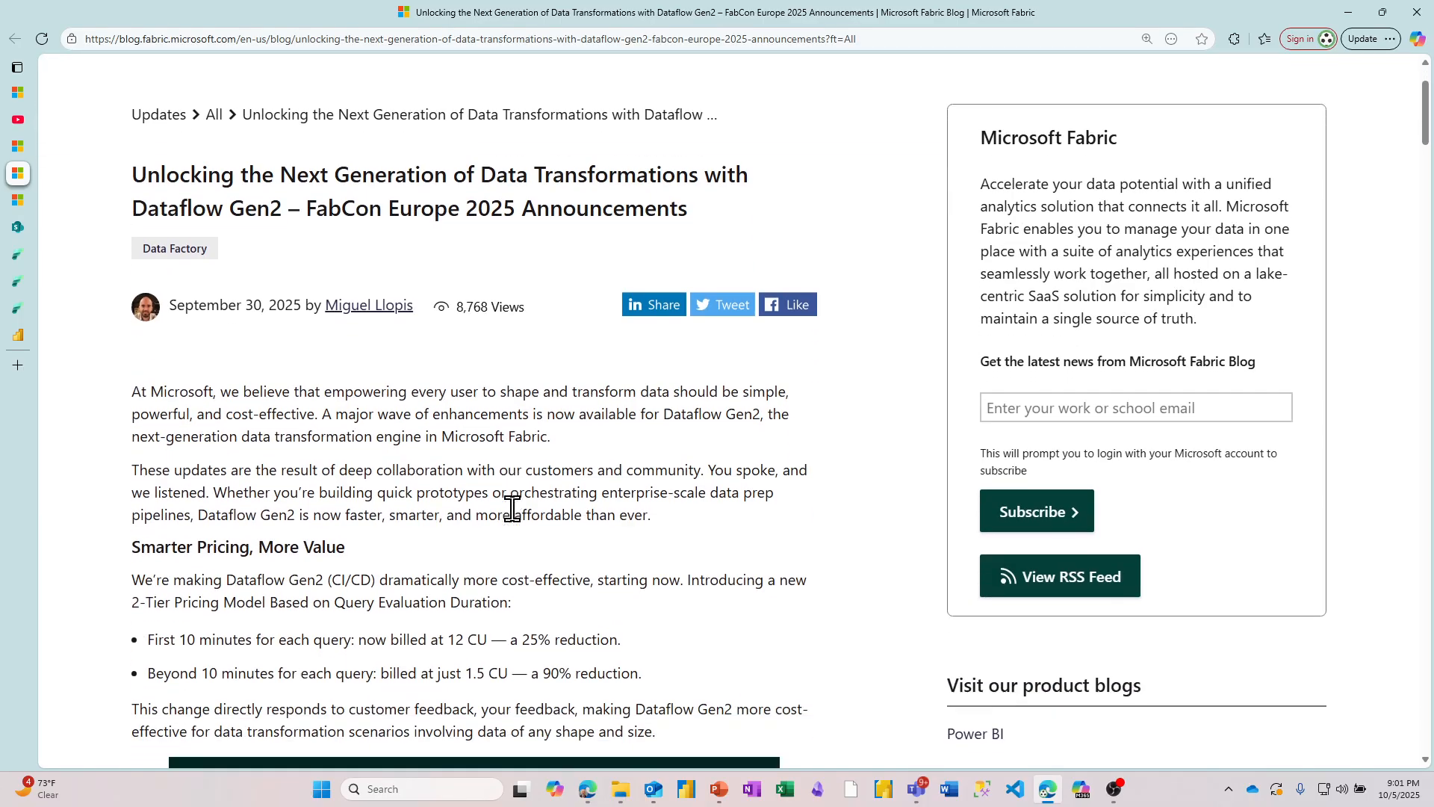
pyautogui.scroll(-10, 512, 511)
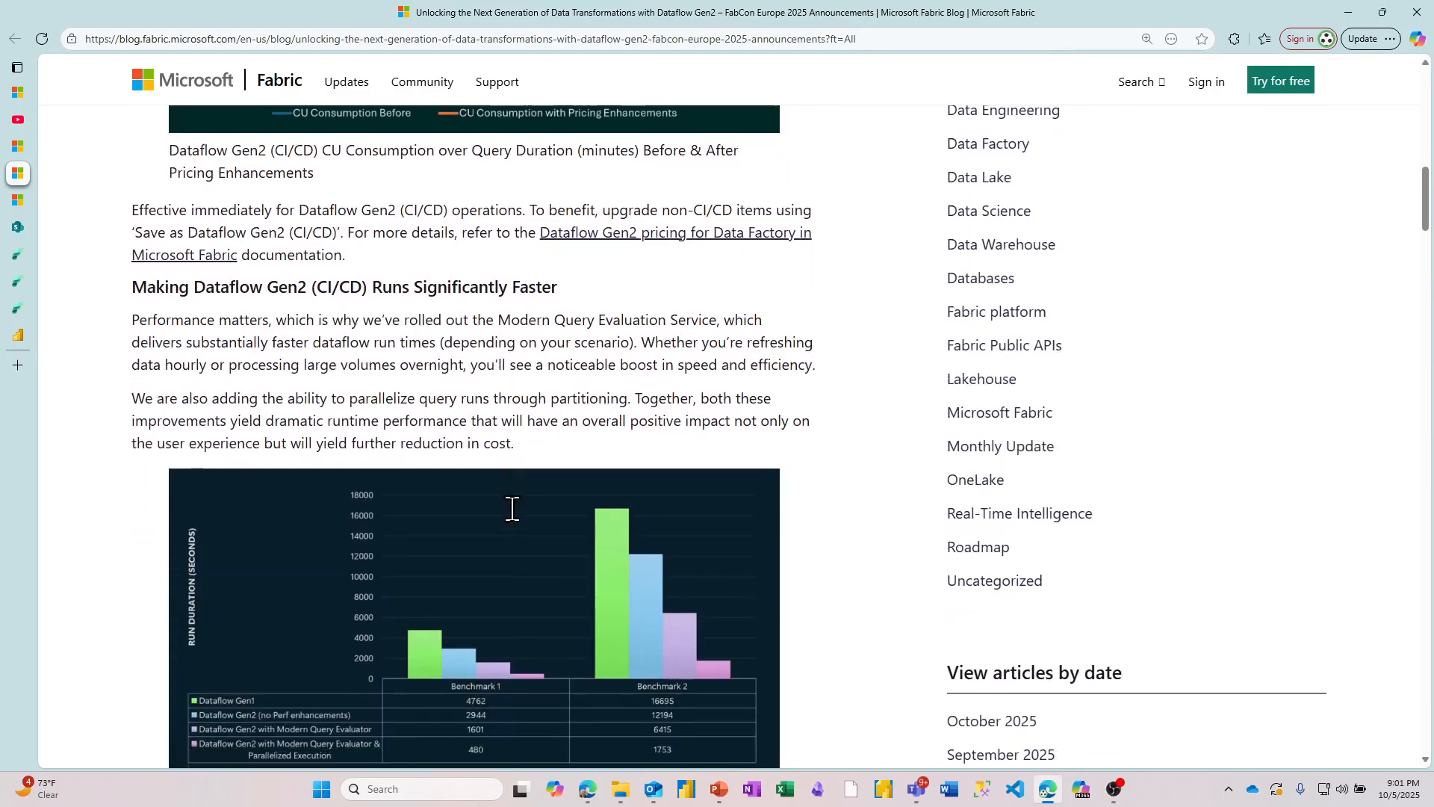
pyautogui.scroll(-14, 513, 510)
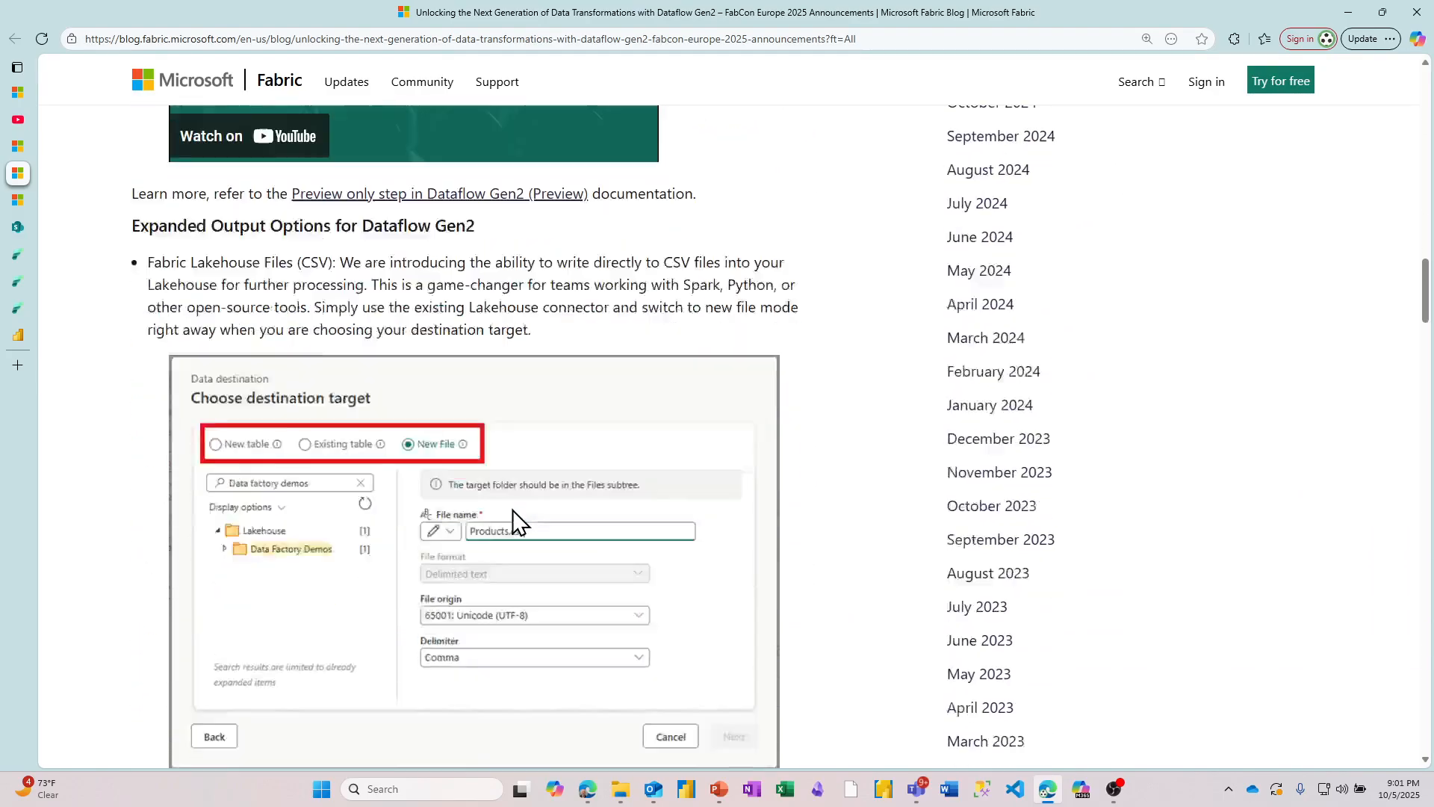
pyautogui.scroll(-14, 513, 509)
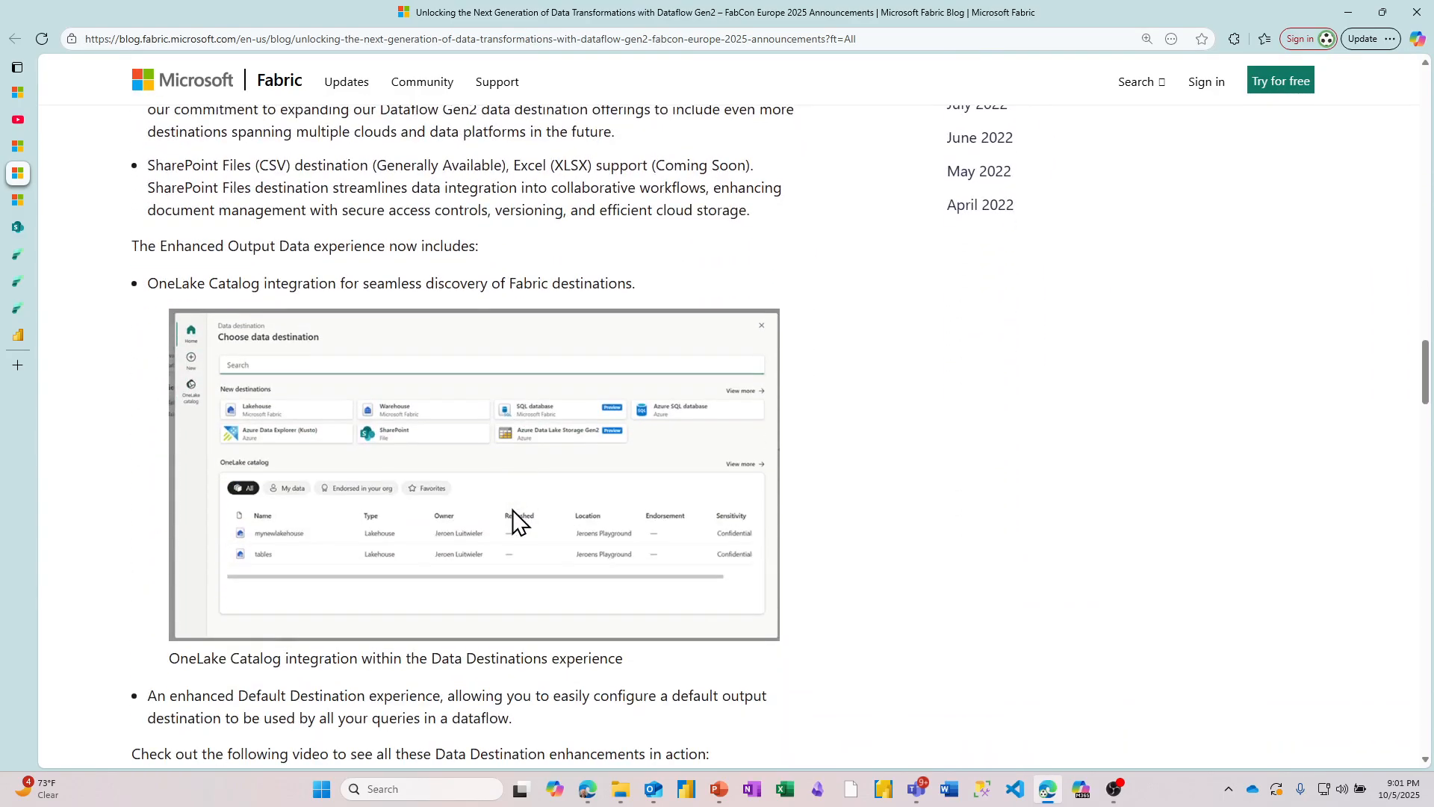
pyautogui.scroll(-3, 512, 510)
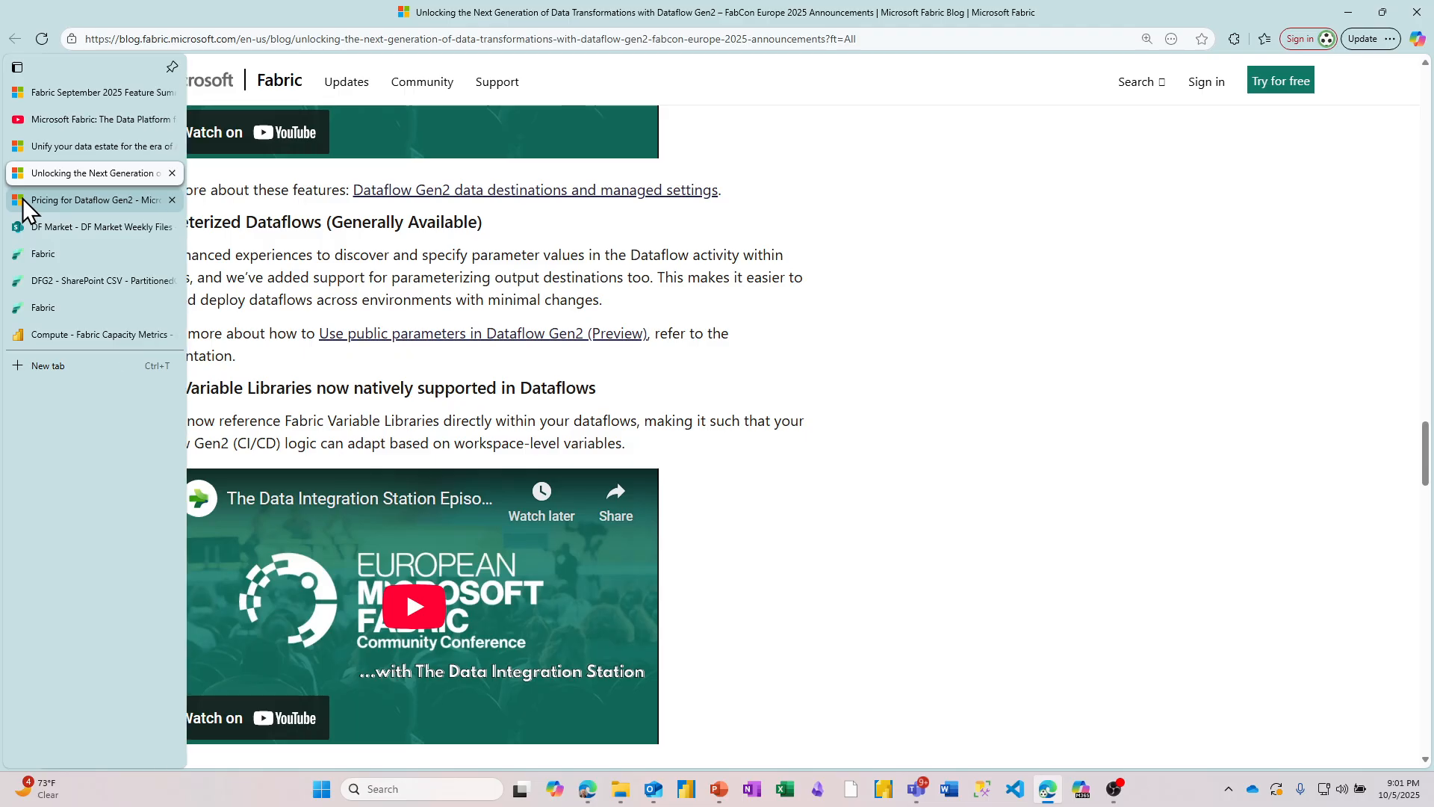
# Step: Review the Microsoft Learn page on Dataflow Gen2 pricing, including the engine diagram and how pricing rates are determined
pyautogui.click(45, 200)
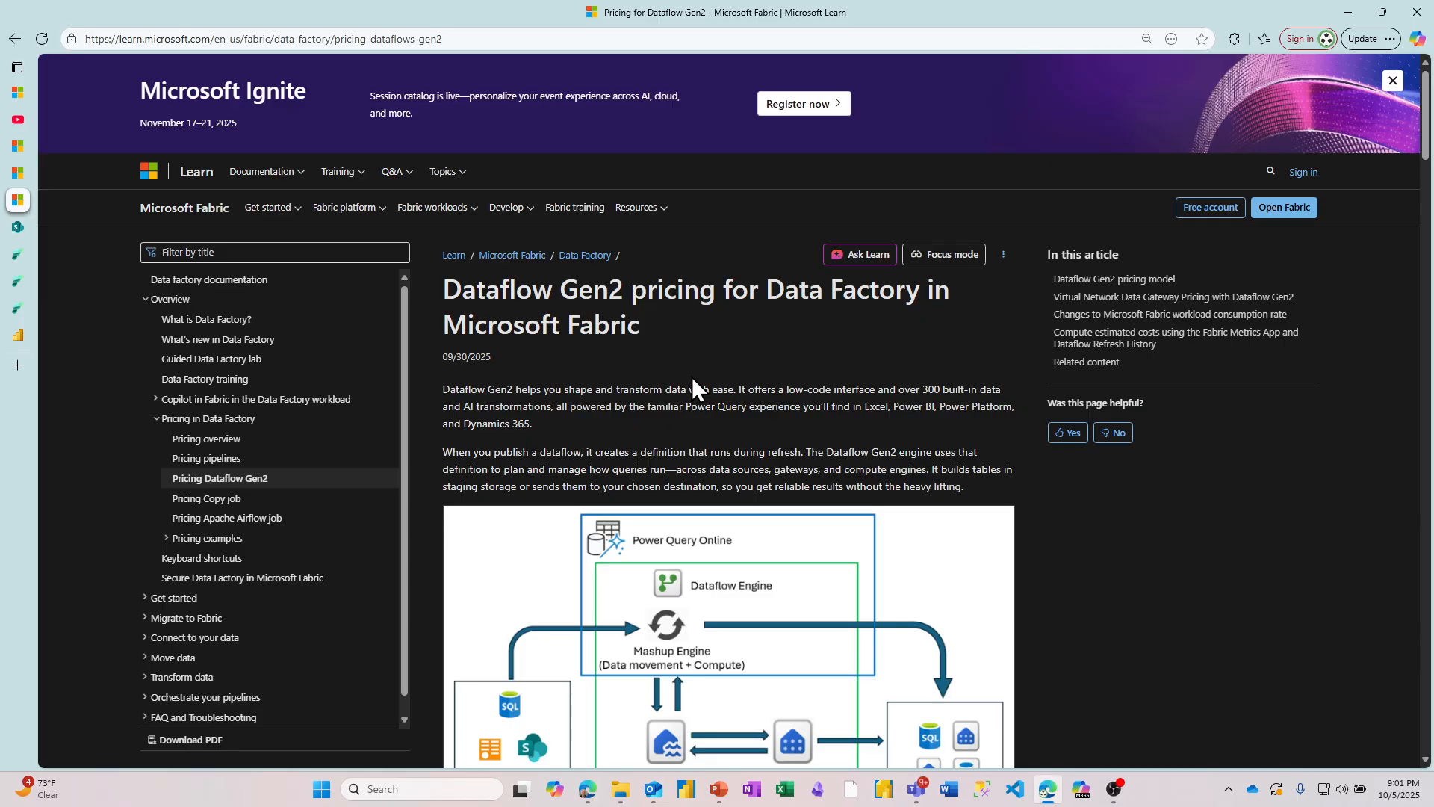
pyautogui.scroll(-5, 692, 376)
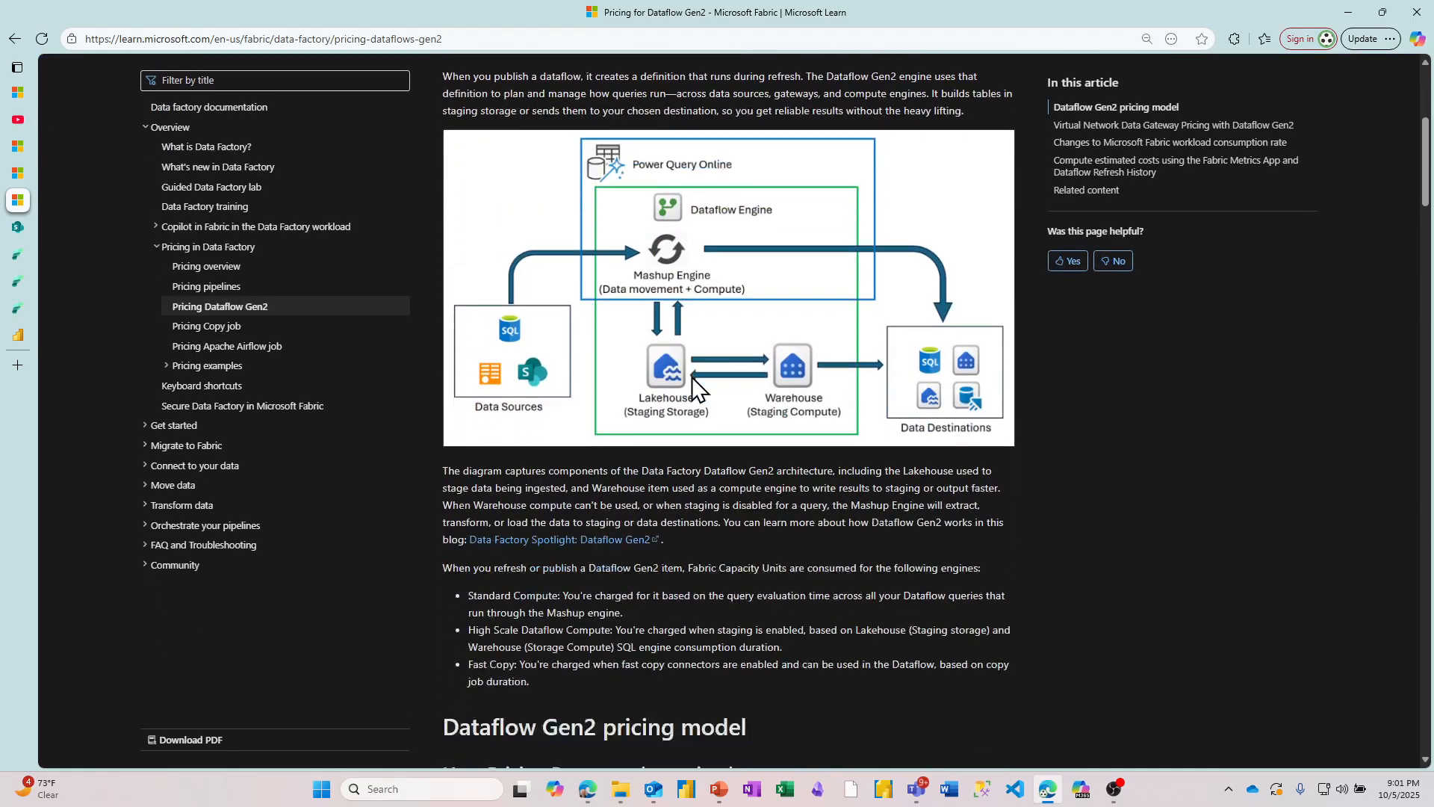
pyautogui.scroll(-3, 693, 385)
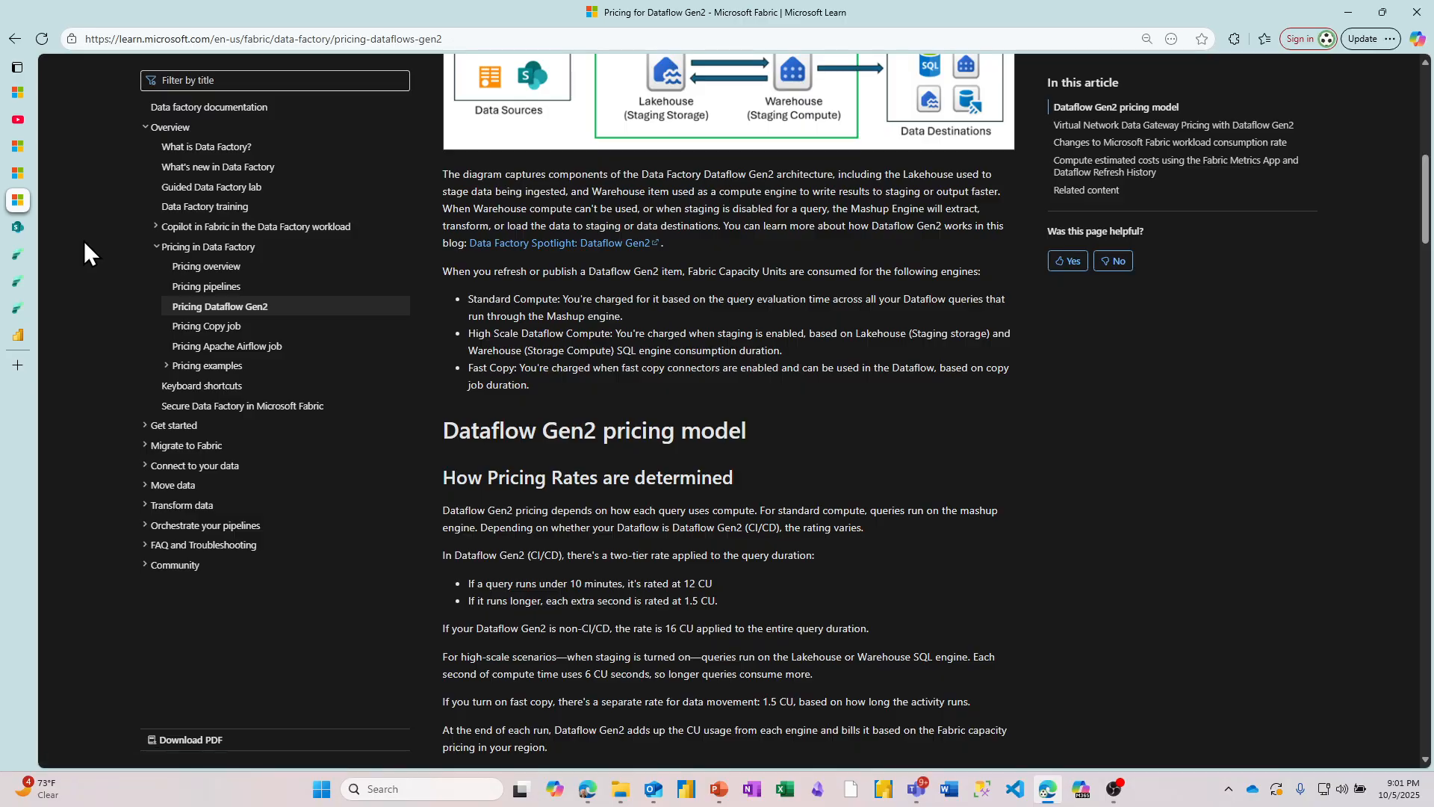
# Step: View the weekly sales CSV files in the DF Market SharePoint library and the item list of the Fabric testing workspace
pyautogui.click(19, 230)
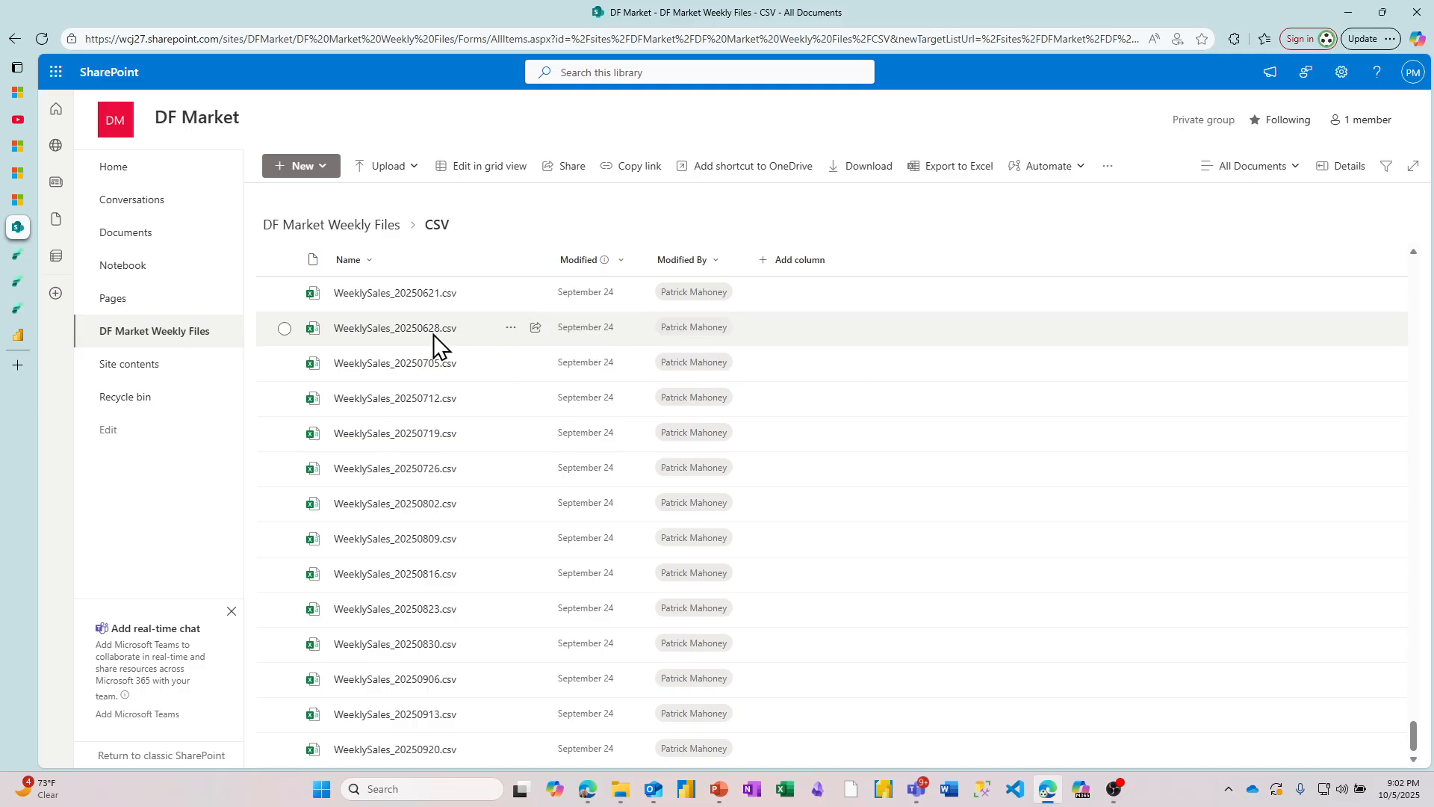
pyautogui.click(15, 257)
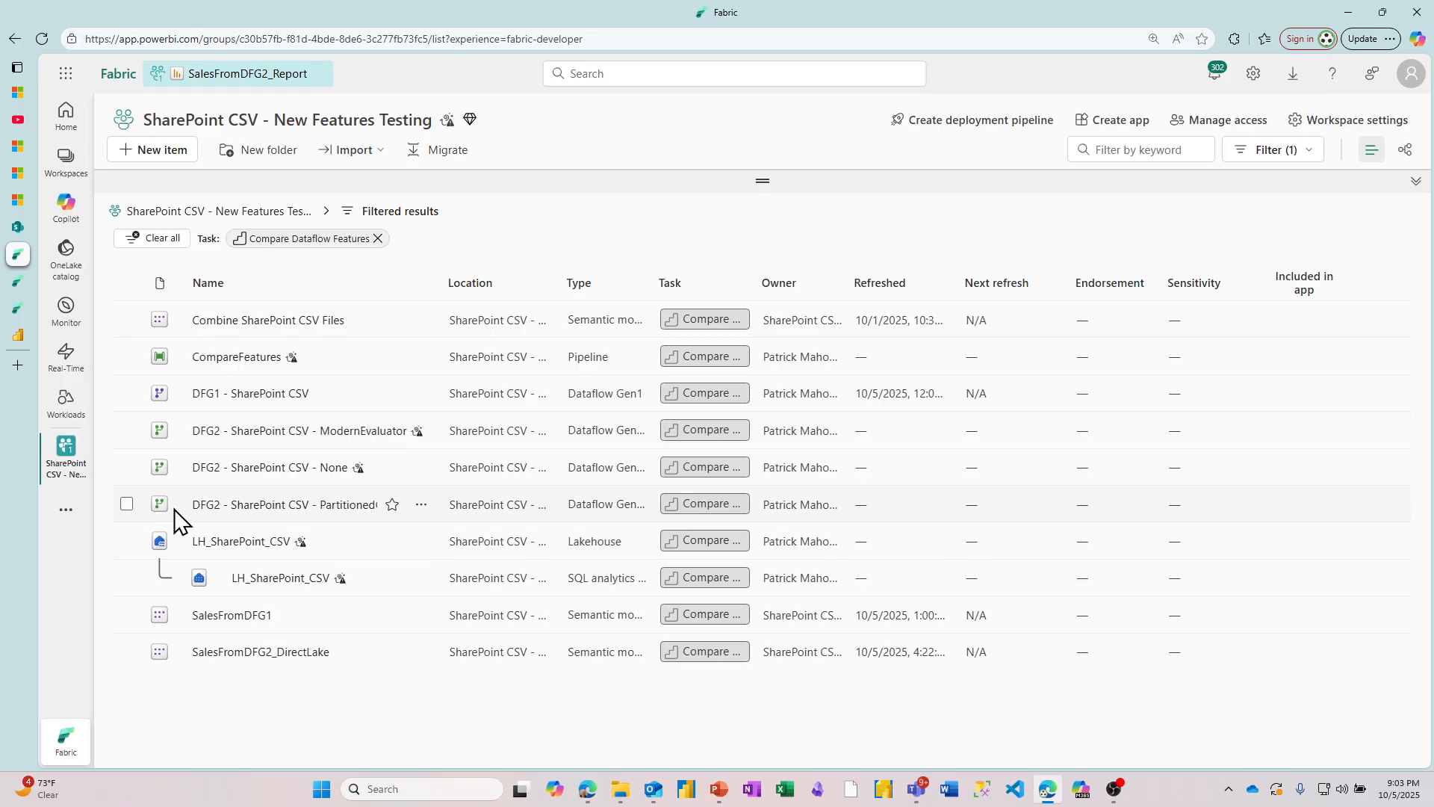
# Step: Inspect the fnCSV function and the Sales query in the PartitionedCompute dataflow, and show the available actions for the Kept First Rows step
pyautogui.click(15, 283)
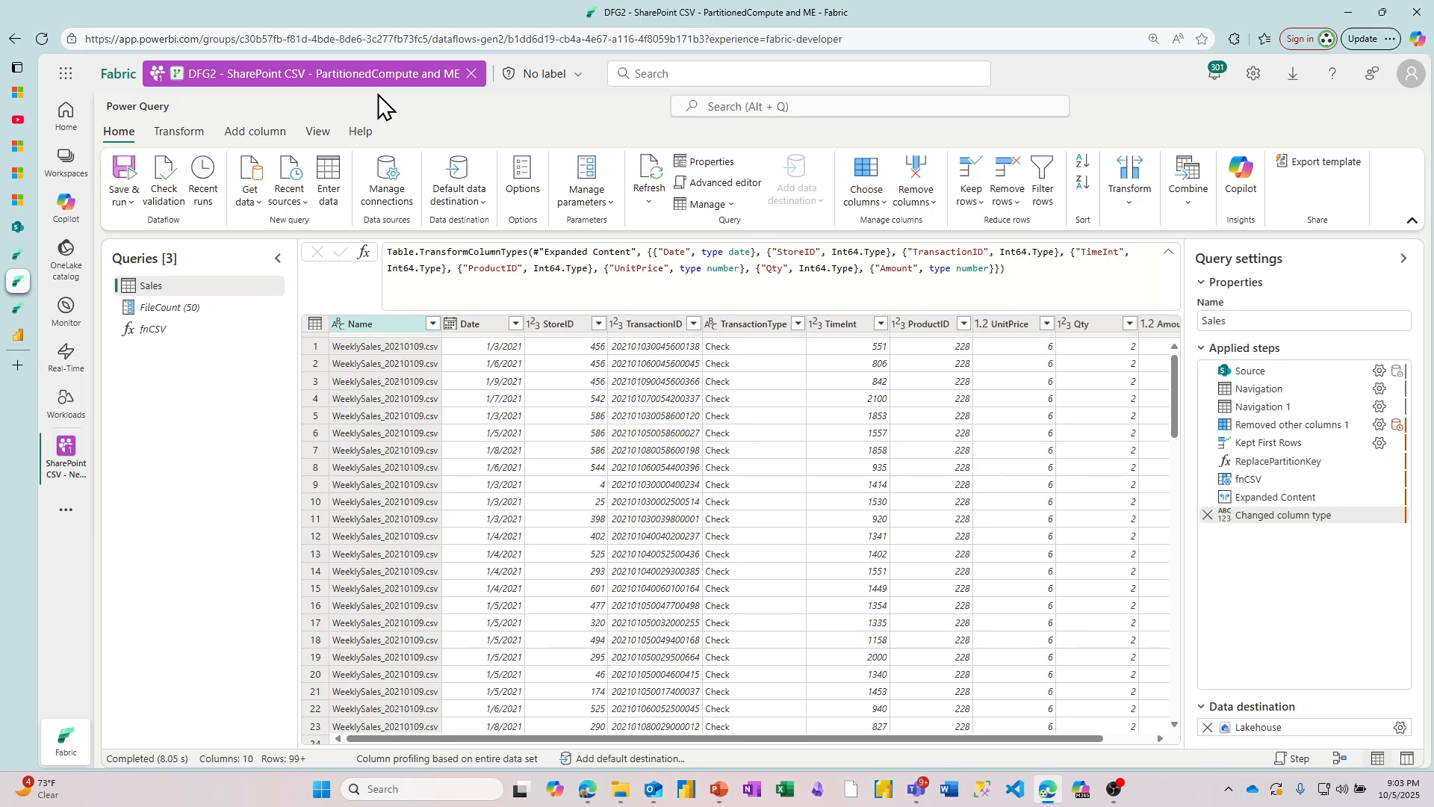
pyautogui.click(166, 329)
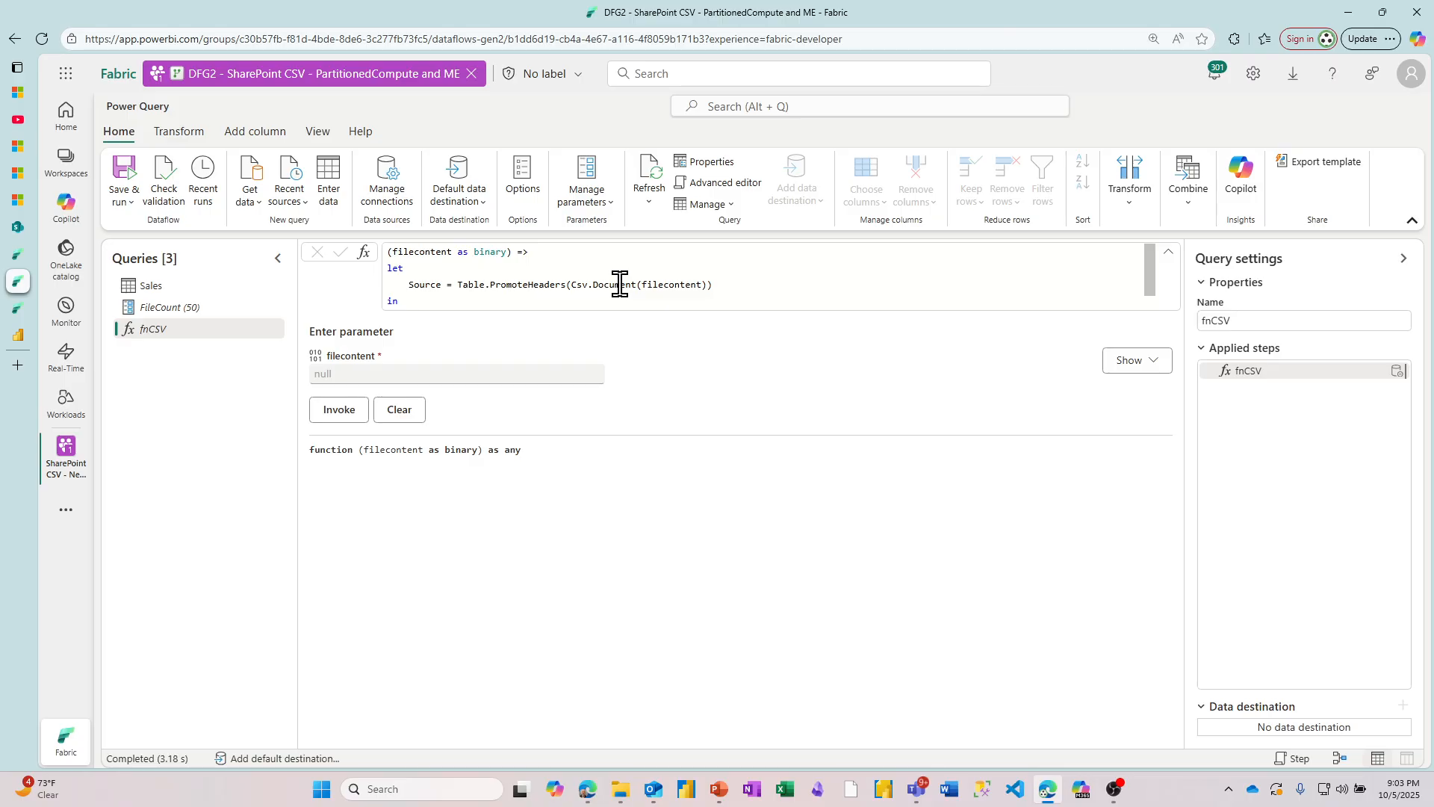
pyautogui.click(159, 292)
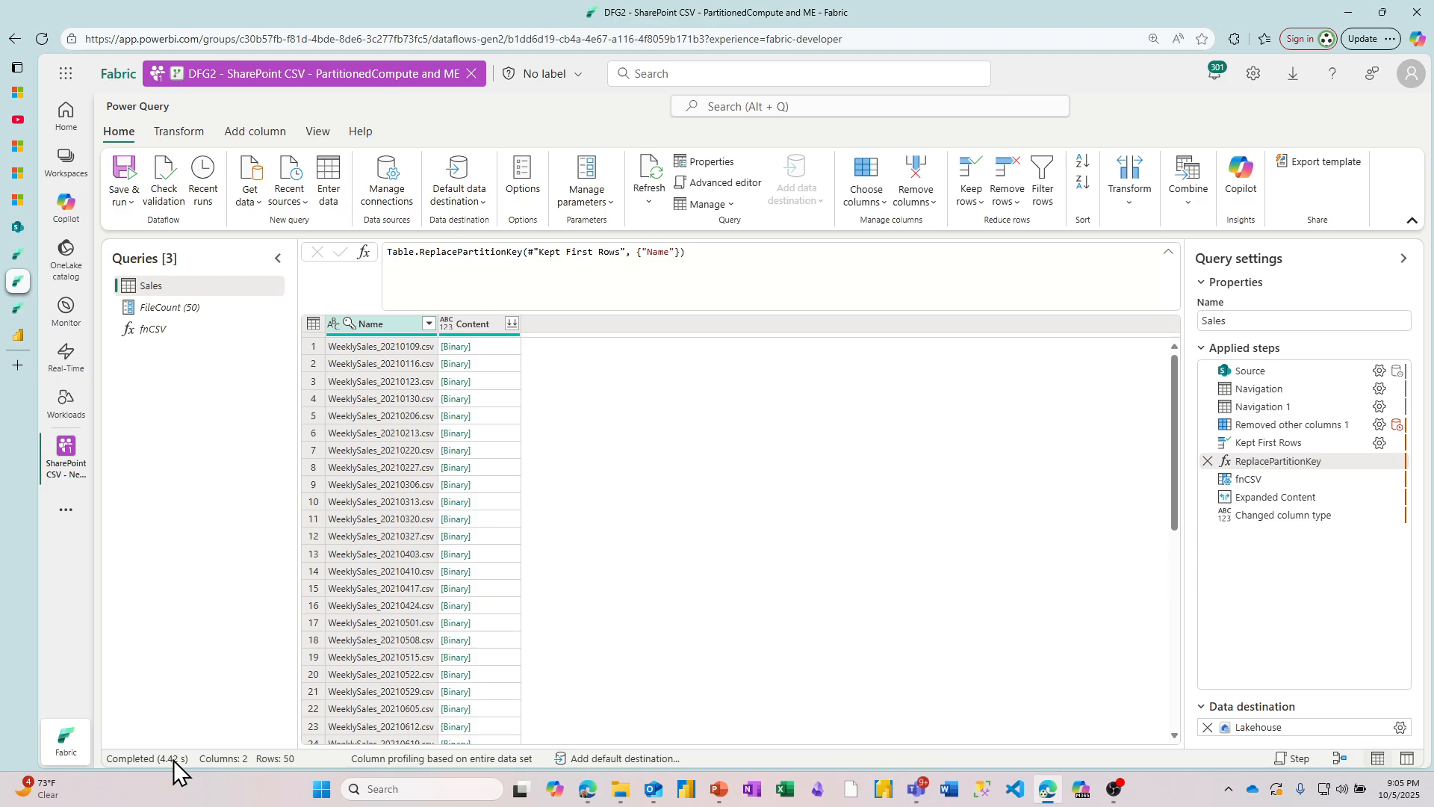
pyautogui.rightClick(1269, 443)
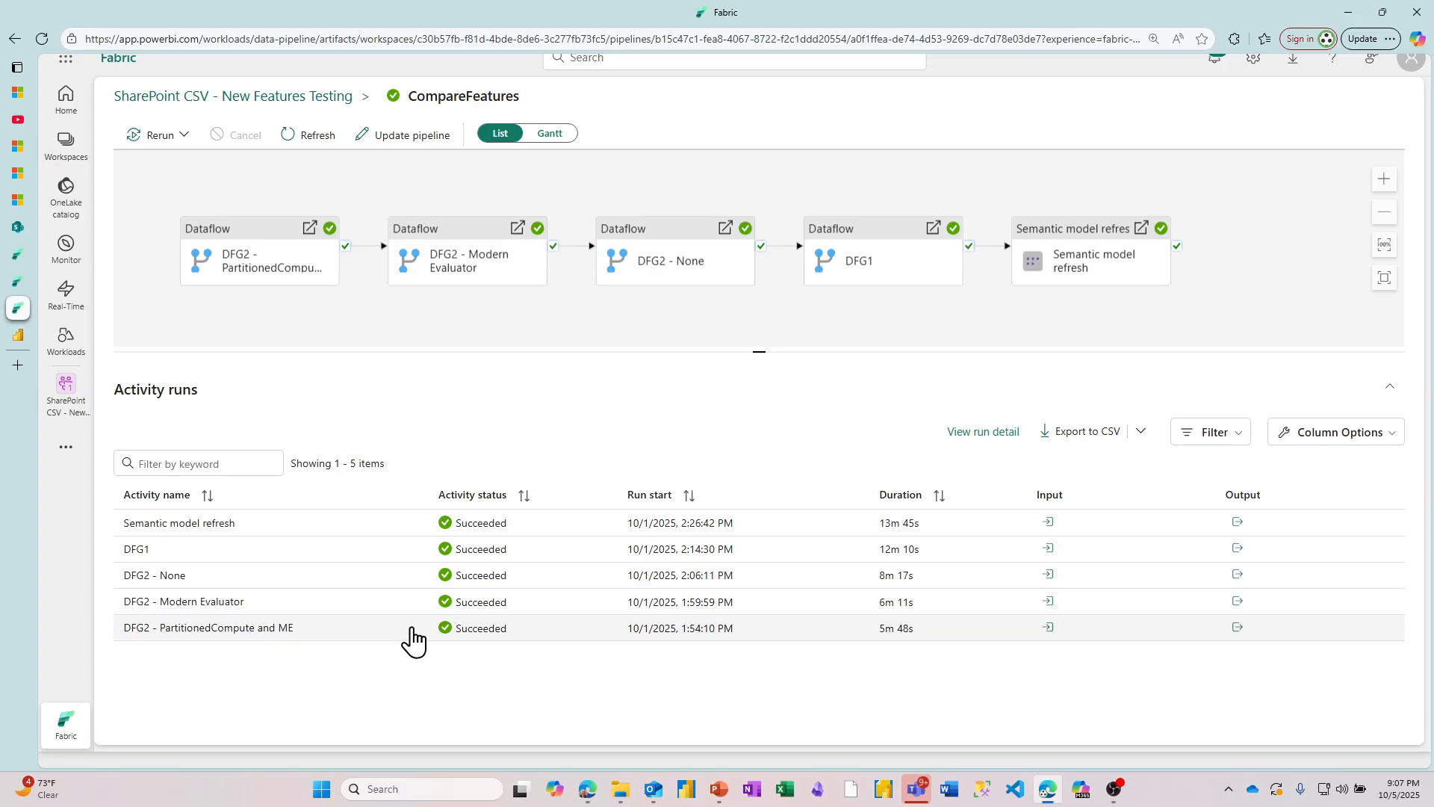
# Step: Check the dataflow's Privacy and Scale options, including partitioned compute and the modern query evaluation engine, and close them without changes
pyautogui.click(20, 282)
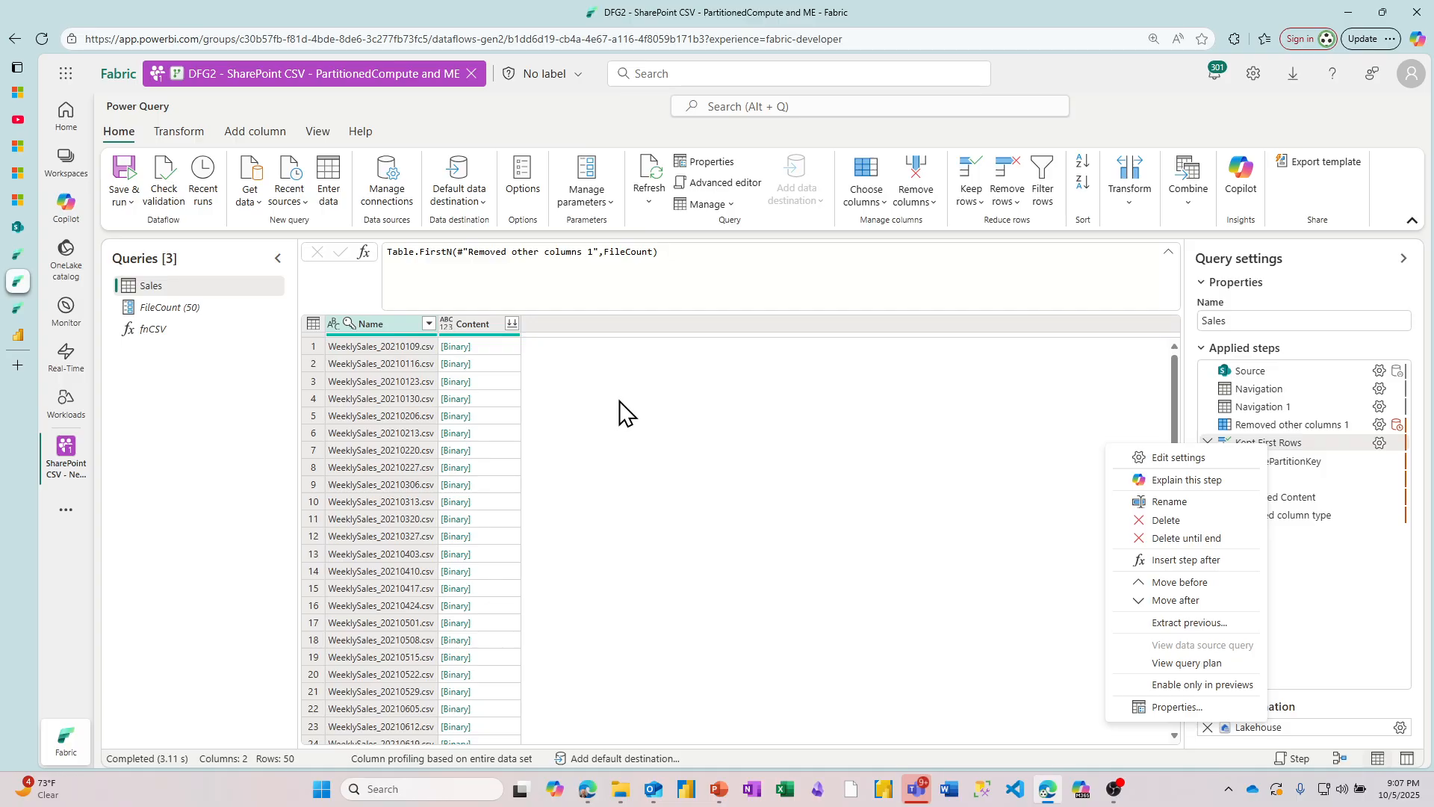
pyautogui.click(528, 191)
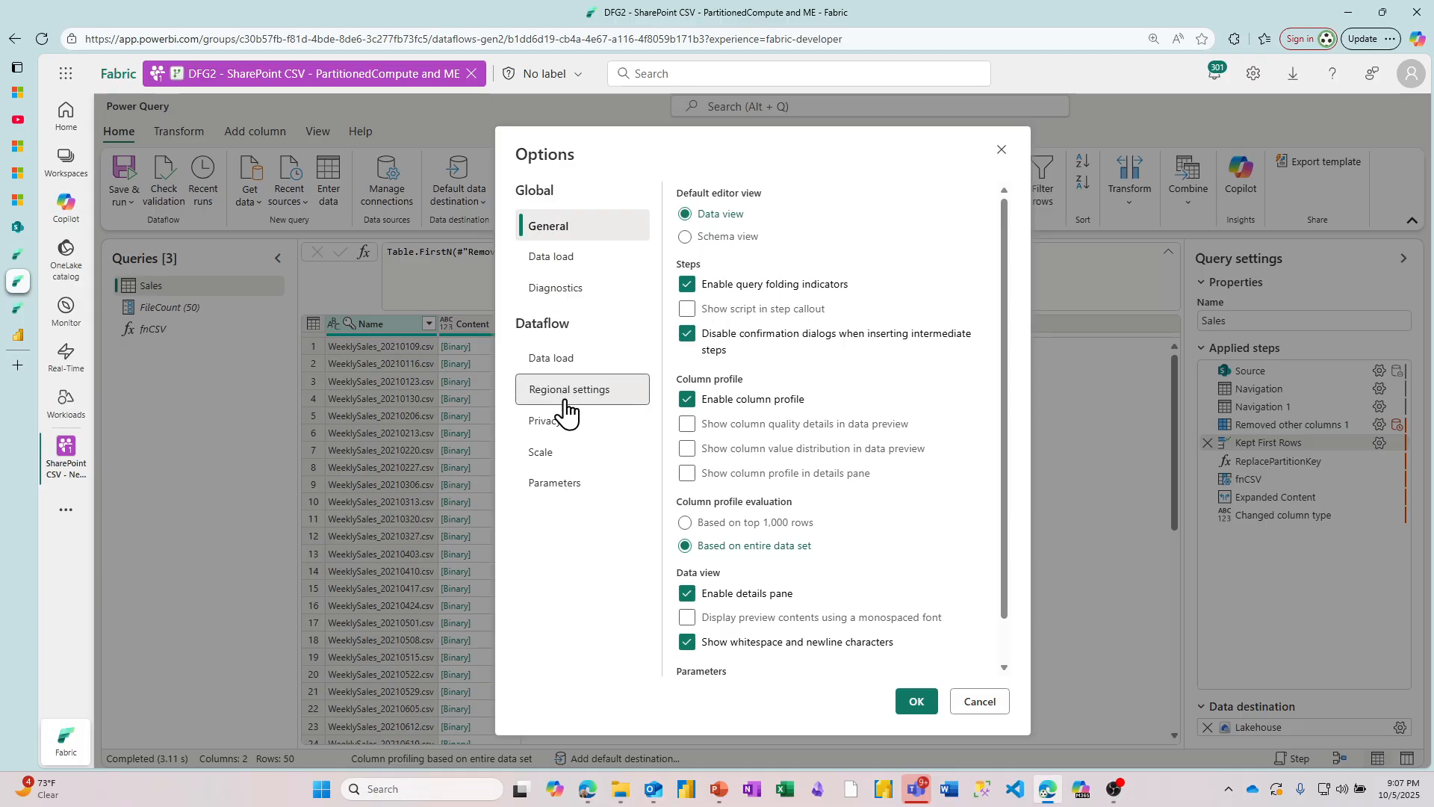
pyautogui.click(567, 425)
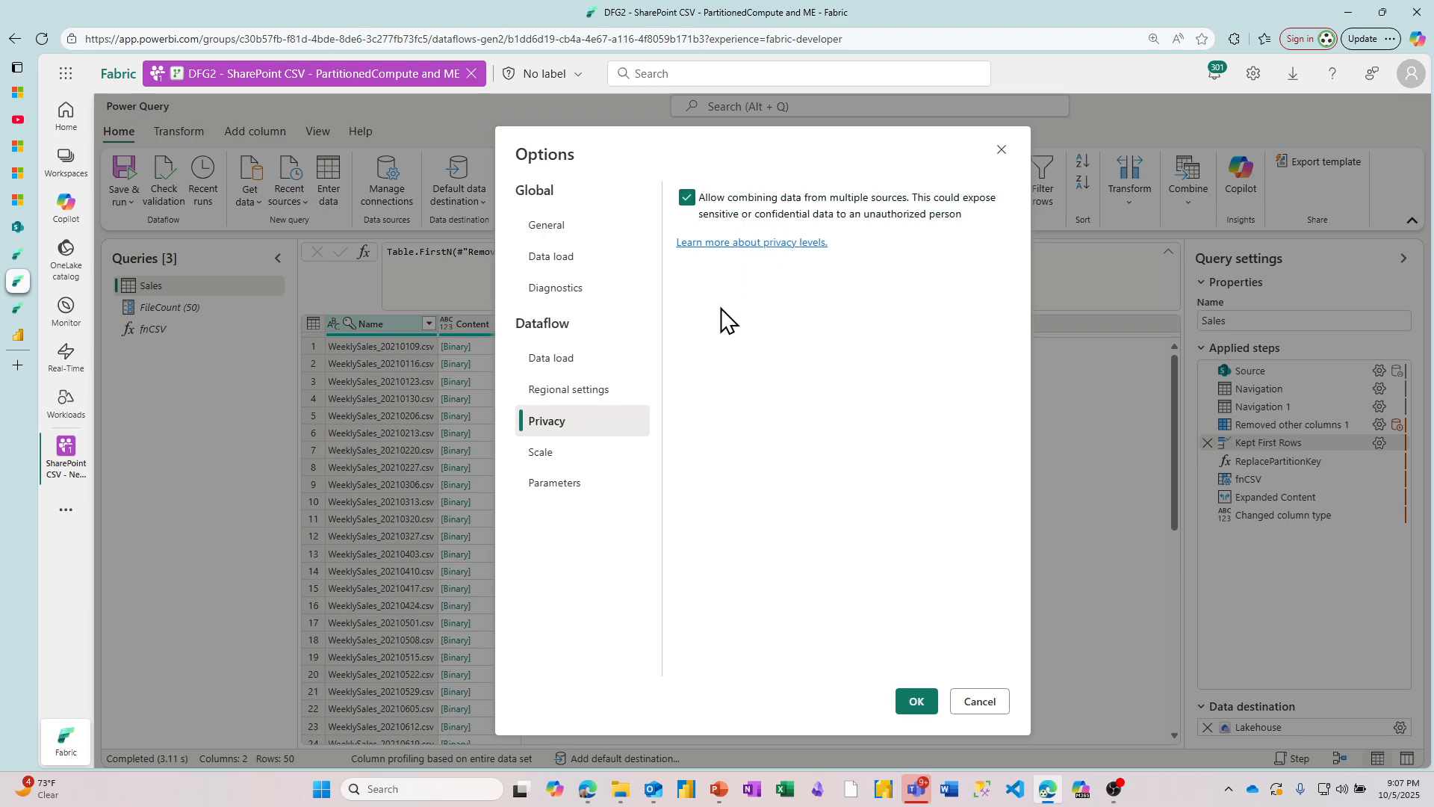
pyautogui.click(566, 457)
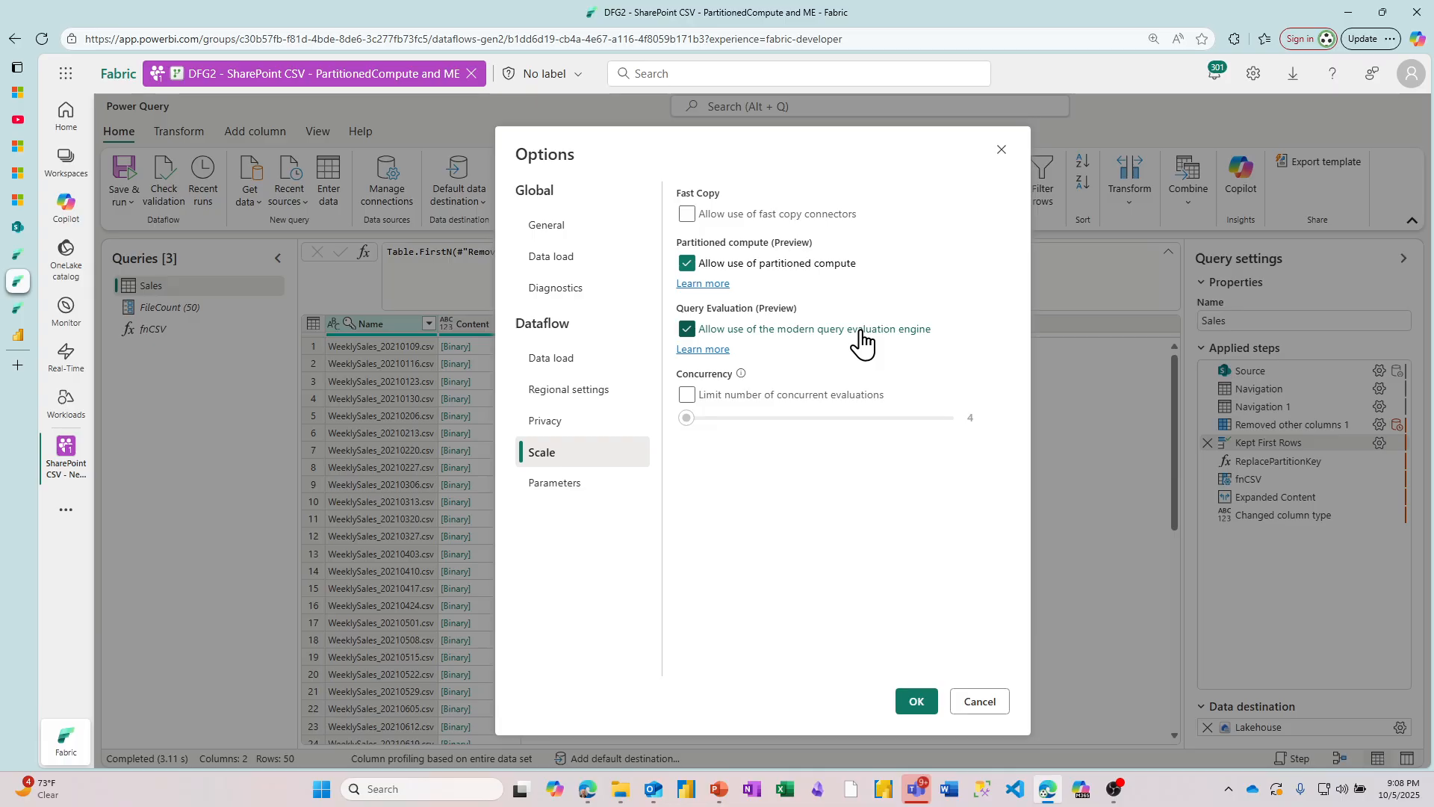
pyautogui.click(979, 706)
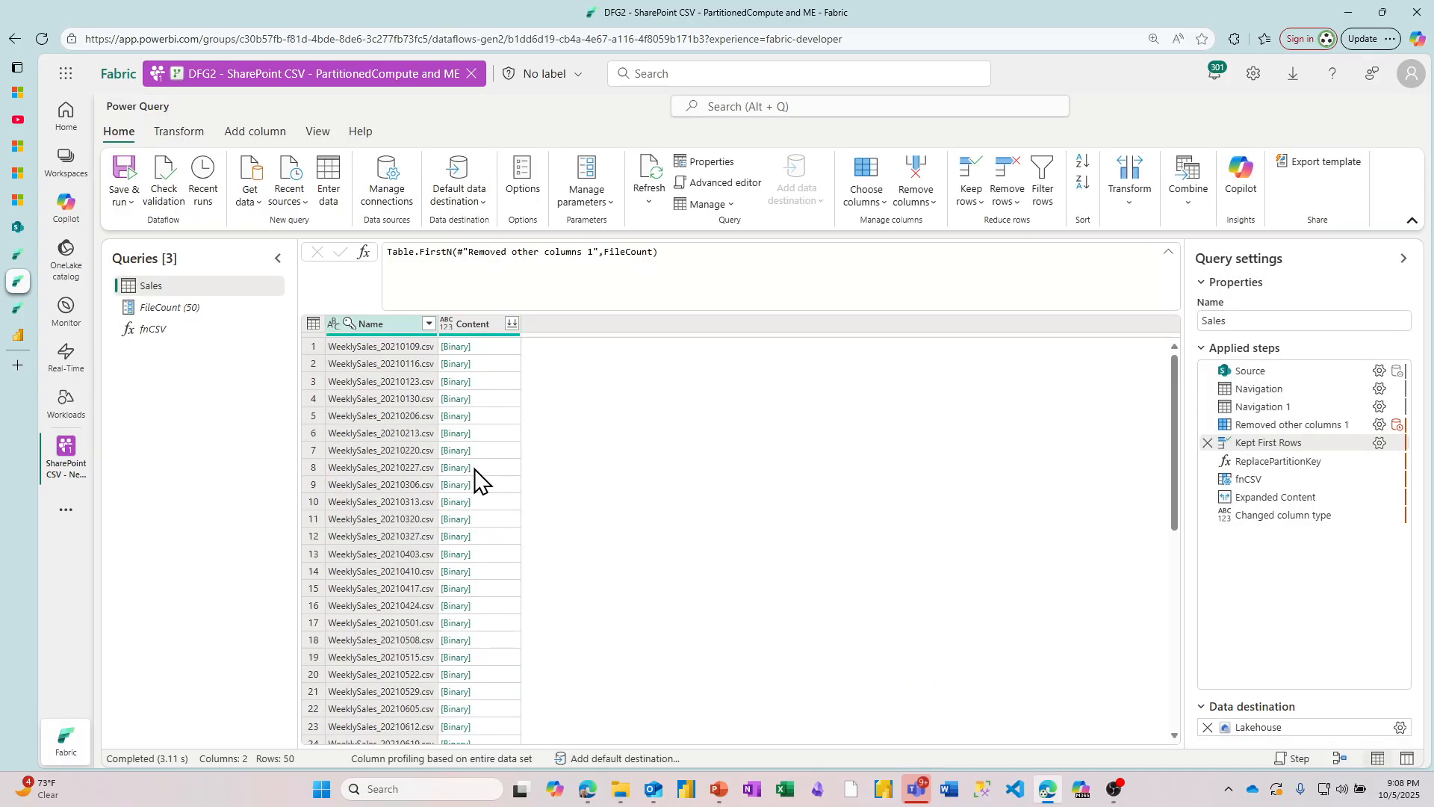
# Step: Compare the activity durations in the CompareFeatures pipeline run, and view the background operations in the Fabric Capacity Metrics report's timepoint detail
pyautogui.click(15, 309)
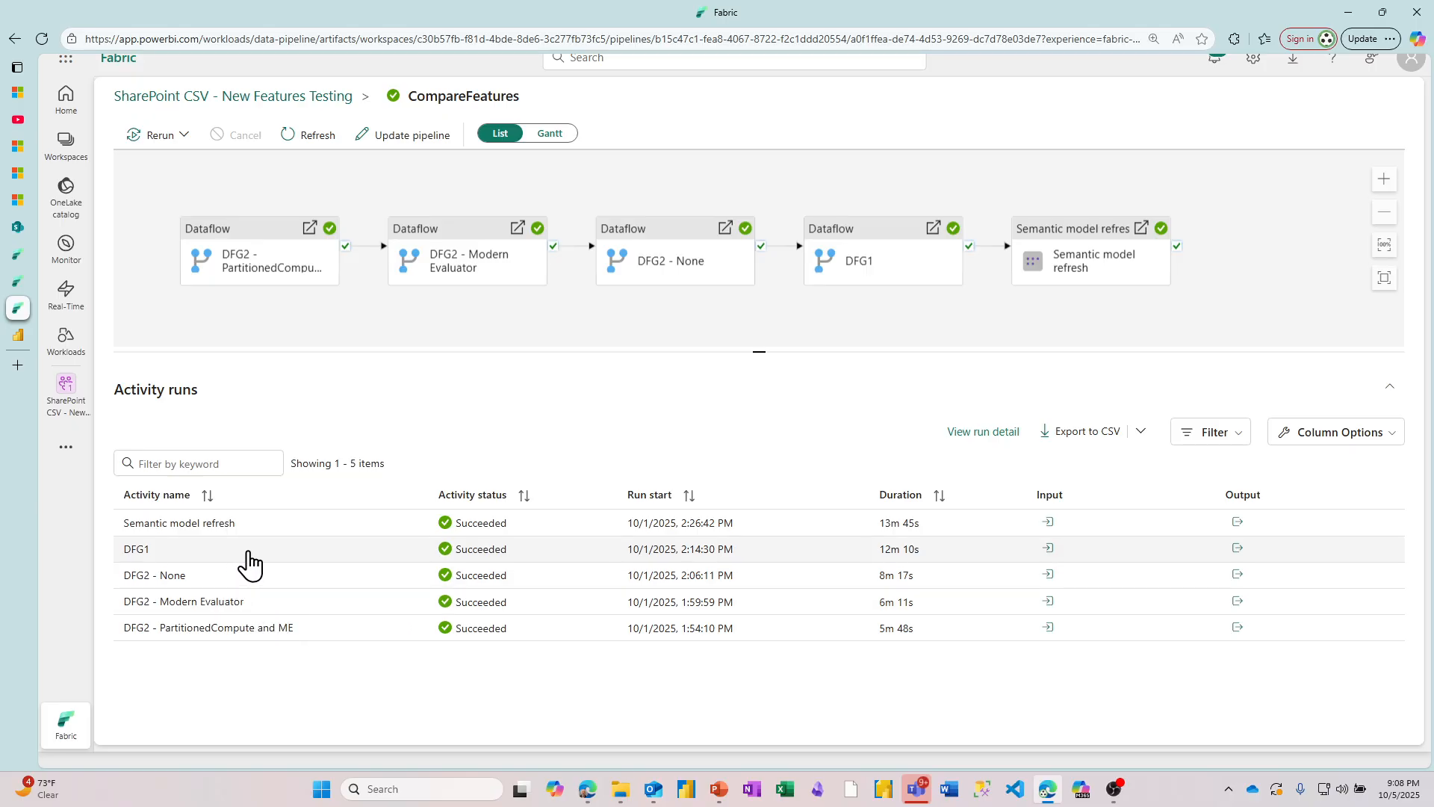
pyautogui.click(25, 338)
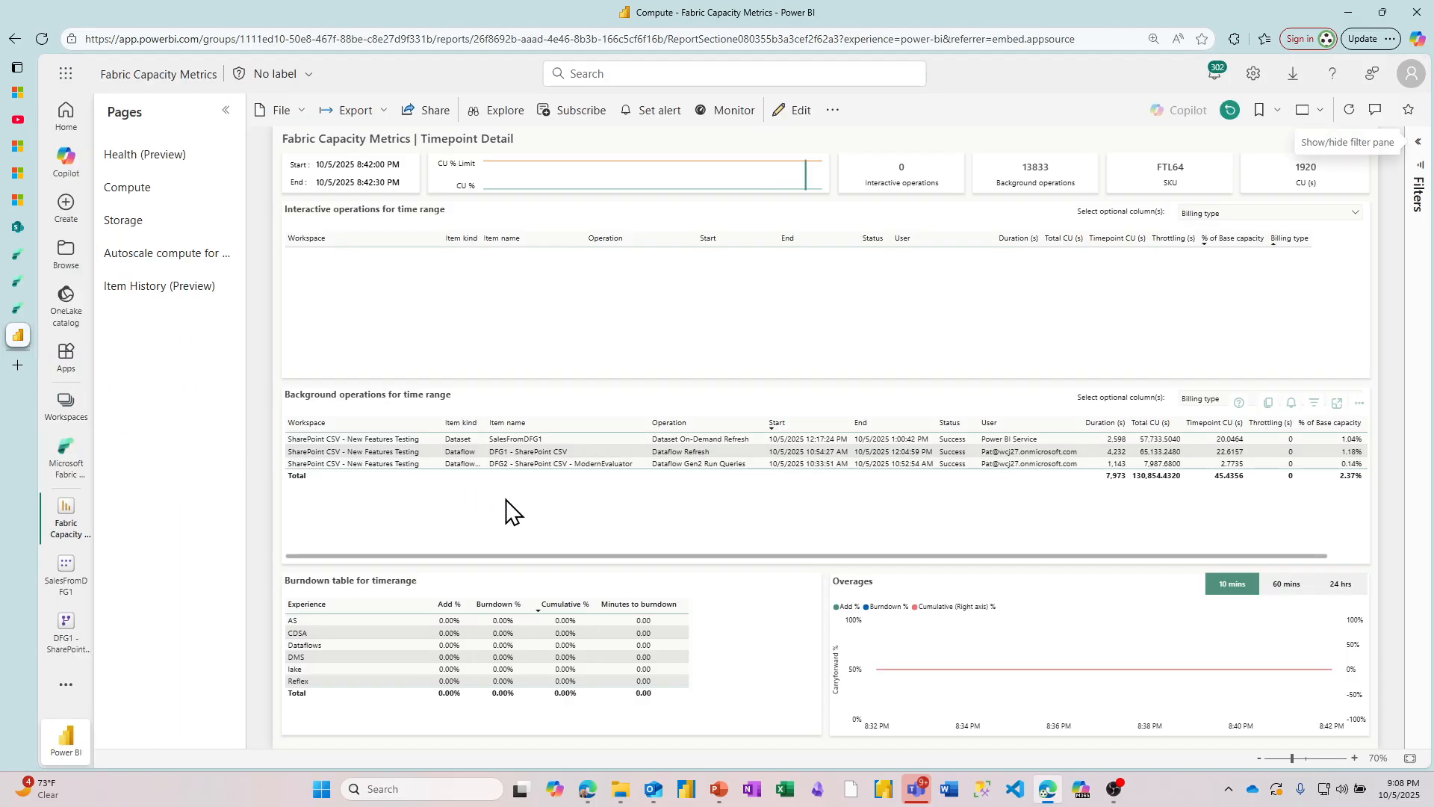